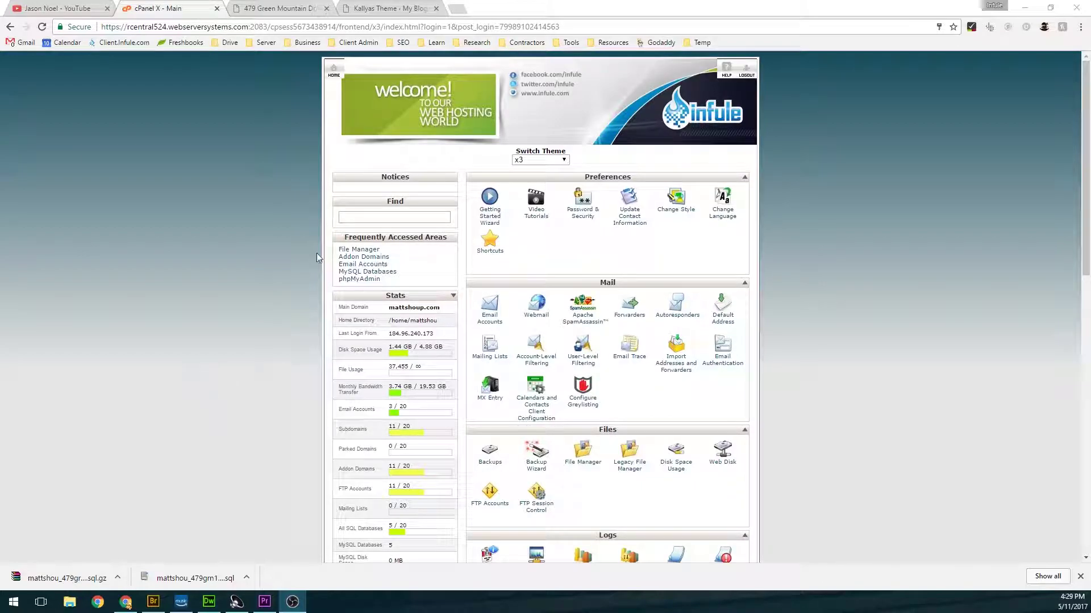
Switch to the 'Kallyas Theme - My Blog' WordPress admin tab
{"action": "left_click", "coordinate": [387, 8]}
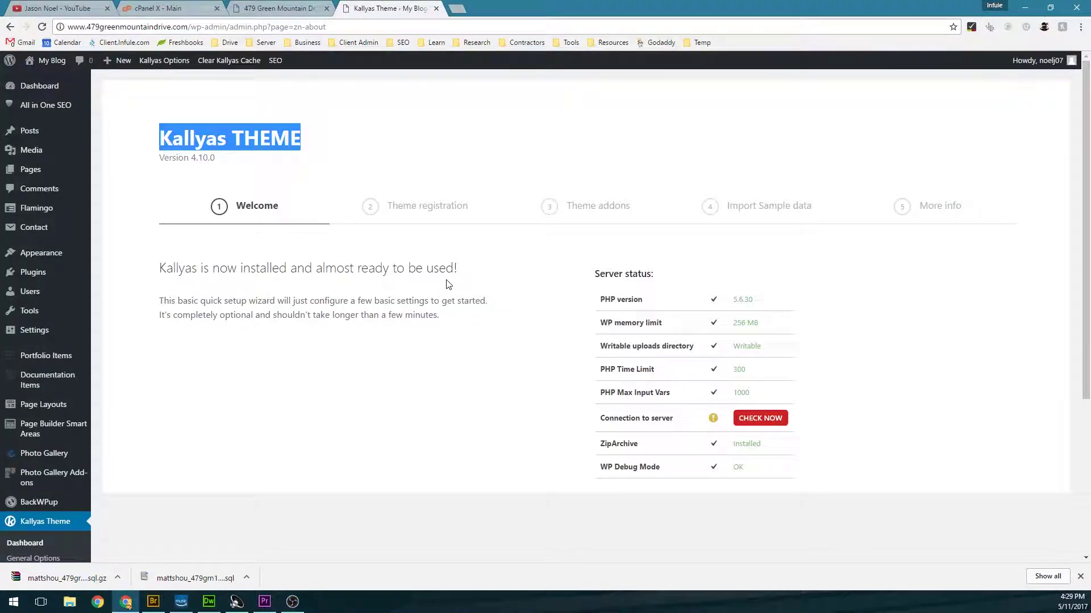
Deselect the Kallyas THEME heading and open BackWPup from the admin sidebar
{"action": "left_click", "coordinate": [448, 284]}
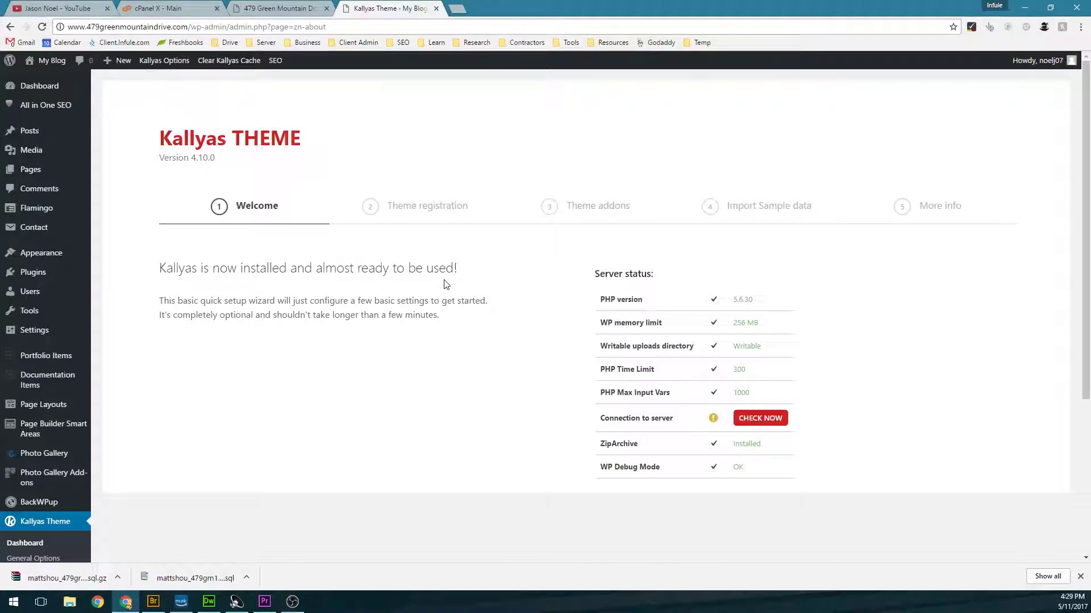
{"action": "scroll", "coordinate": [445, 284], "scroll_direction": "down", "scroll_amount": 2}
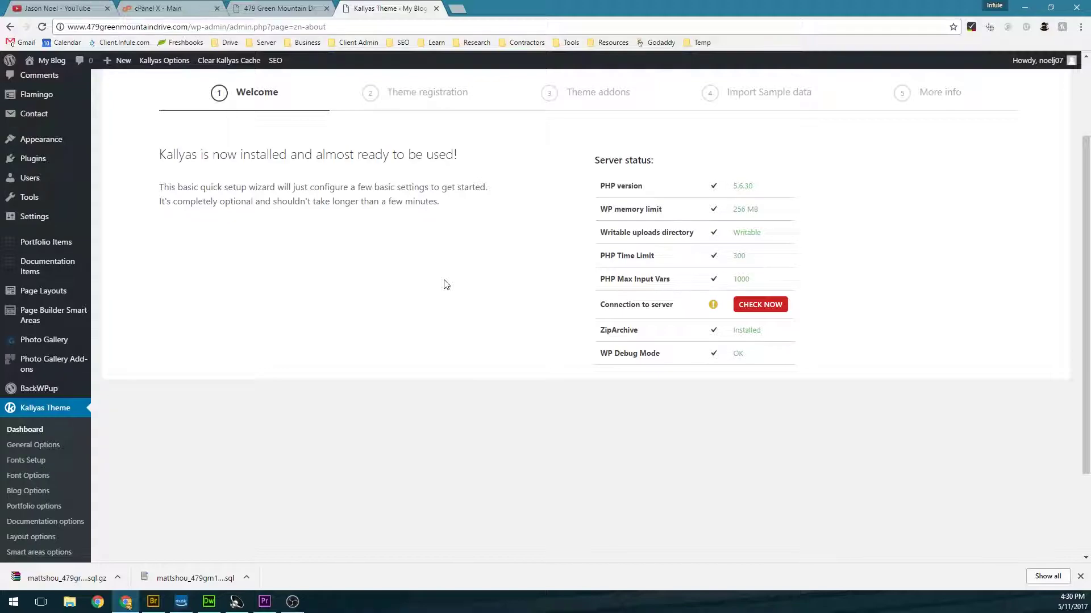
{"action": "left_click", "coordinate": [39, 392]}
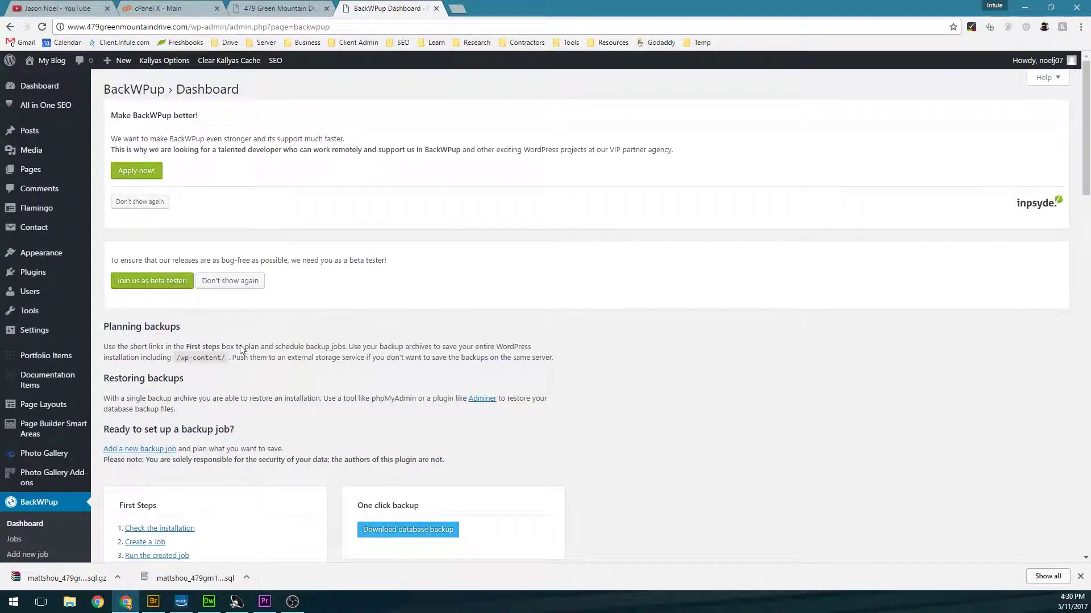
{"action": "mouse_move", "coordinate": [34, 312]}
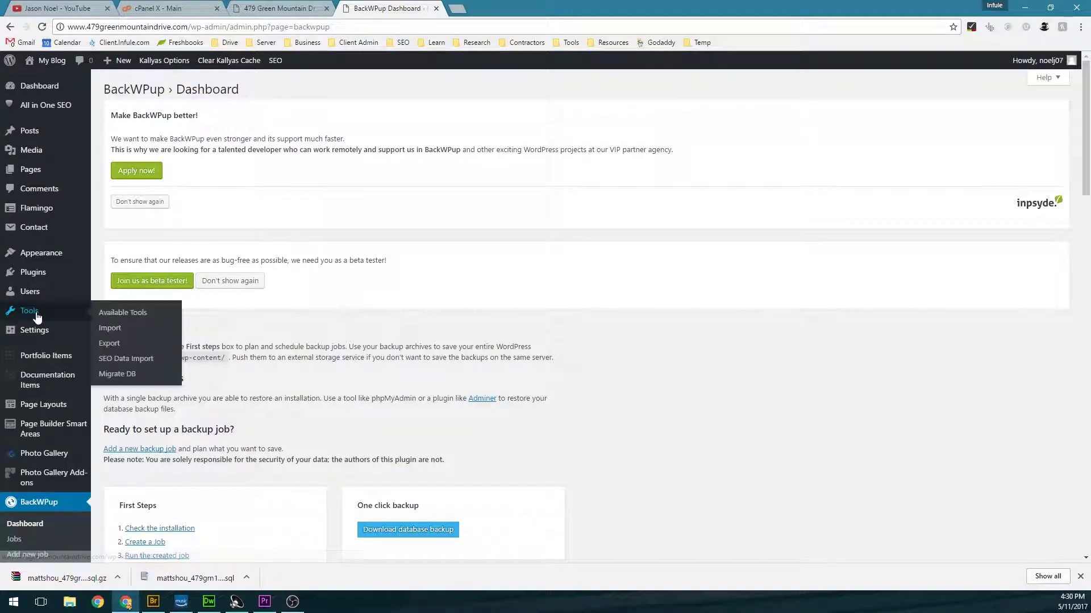
{"action": "left_click", "coordinate": [108, 370]}
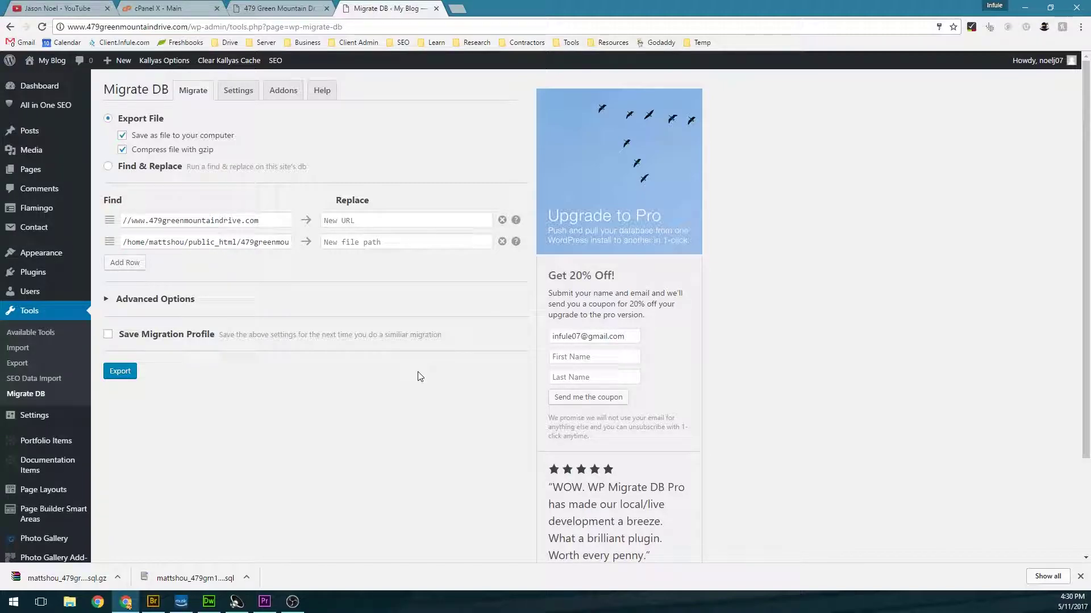
{"action": "left_click_drag", "start_coordinate": [188, 27], "coordinate": [87, 27]}
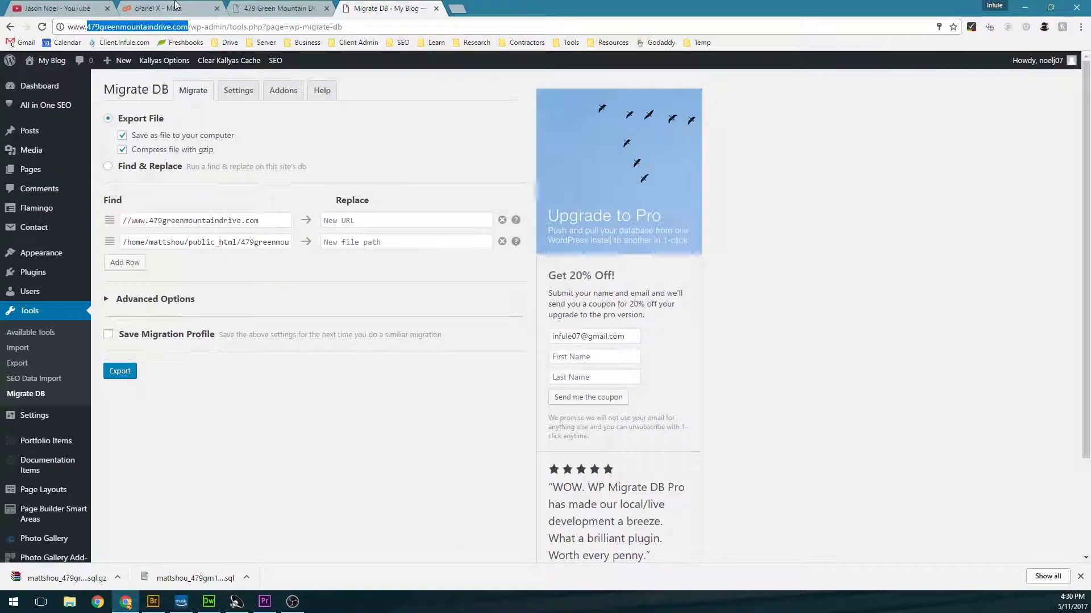
{"action": "left_click", "coordinate": [171, 6]}
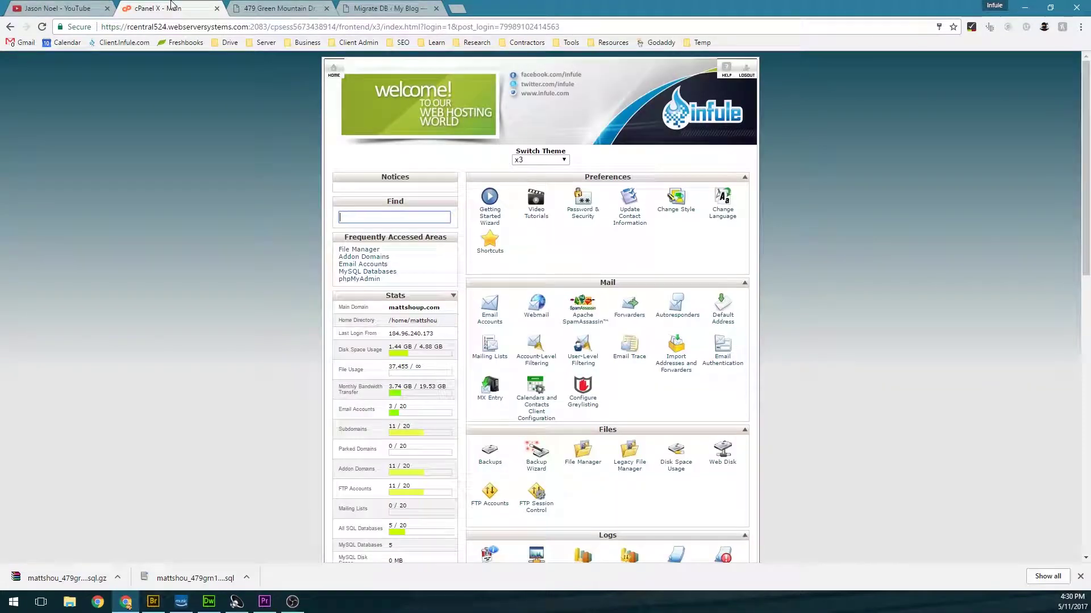
Close the YouTube tab and open Addon Domains from cPanel's Domains section
{"action": "left_click", "coordinate": [107, 9]}
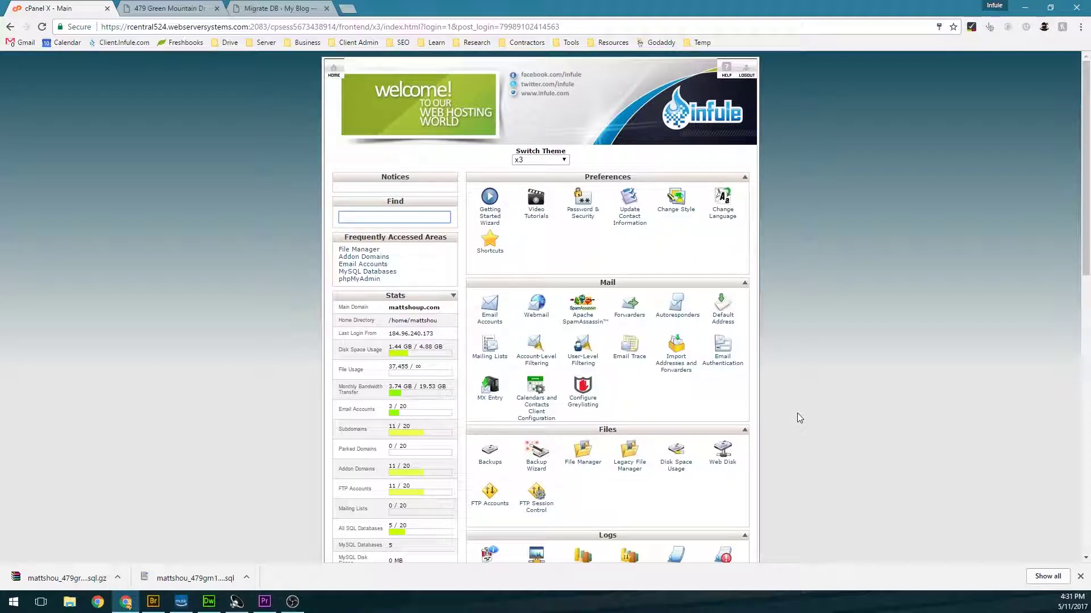
{"action": "scroll", "coordinate": [797, 413], "scroll_direction": "down", "scroll_amount": 10}
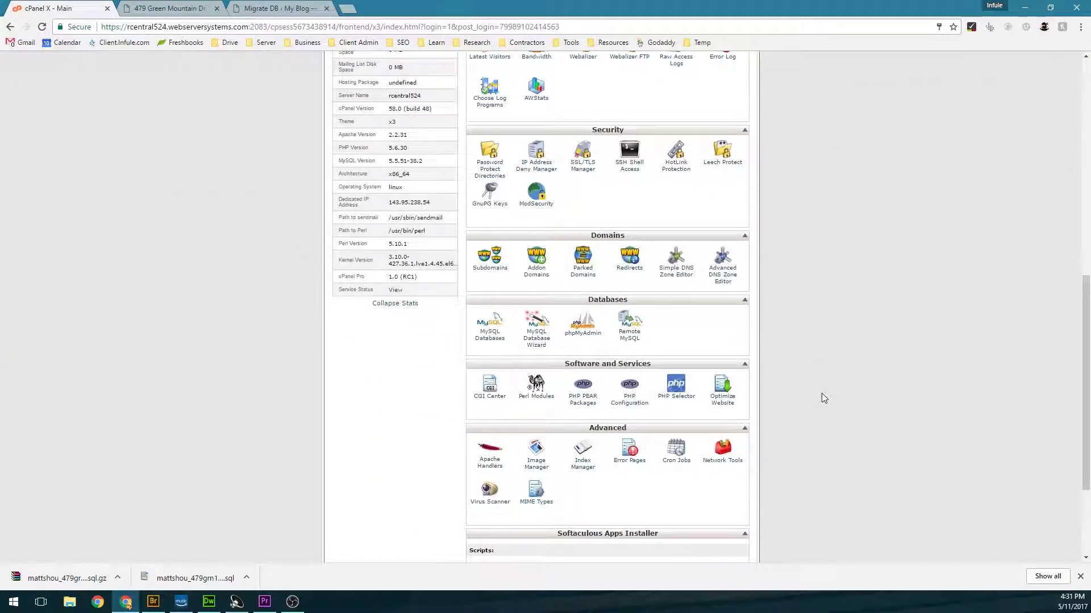
{"action": "left_click", "coordinate": [652, 260]}
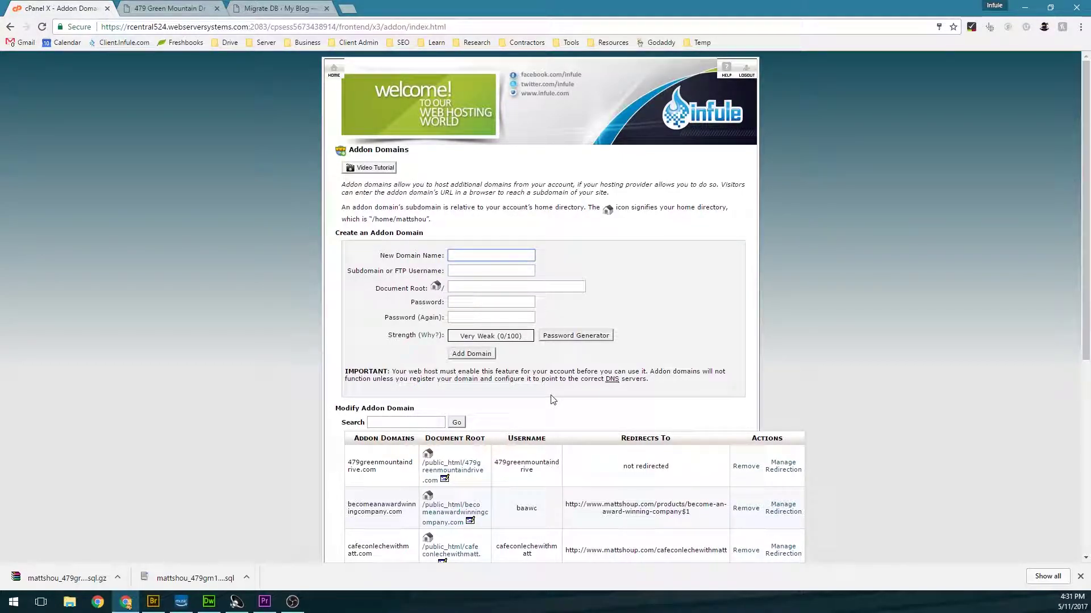
{"action": "left_click", "coordinate": [446, 27]}
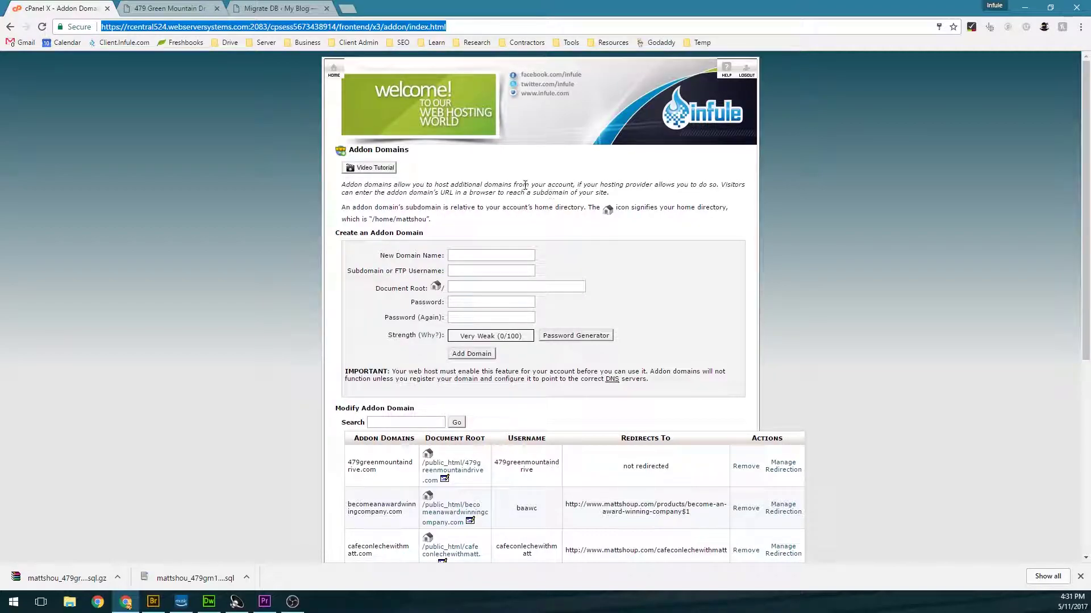
Inspect the Subdomains page's name field, parent domain list and document roots, then go home
{"action": "left_click", "coordinate": [333, 69]}
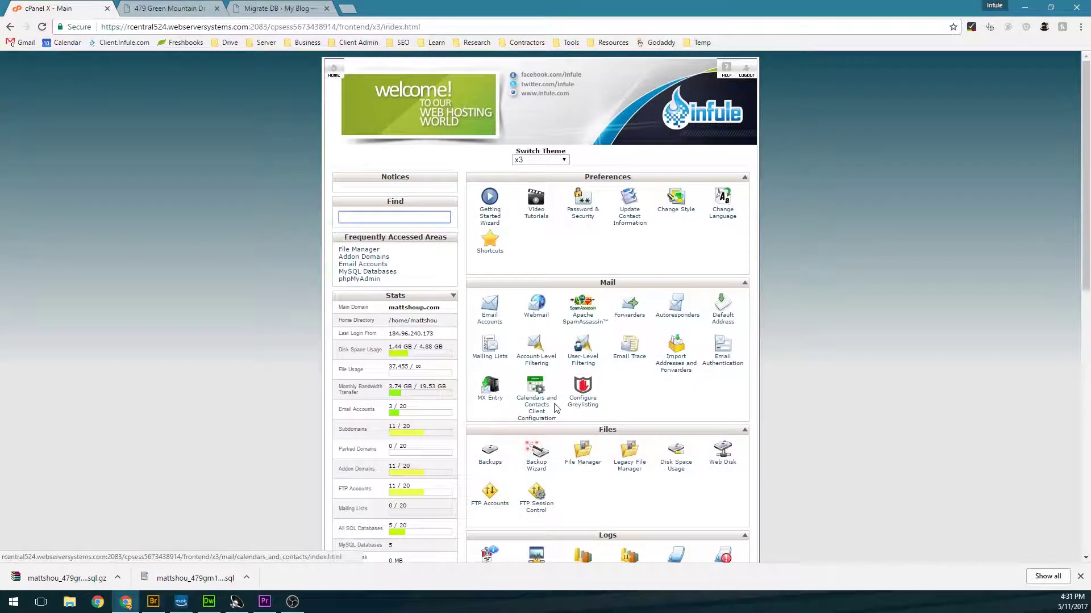
{"action": "scroll", "coordinate": [784, 364], "scroll_direction": "down", "scroll_amount": 6}
{"action": "scroll", "coordinate": [808, 367], "scroll_direction": "down", "scroll_amount": 2}
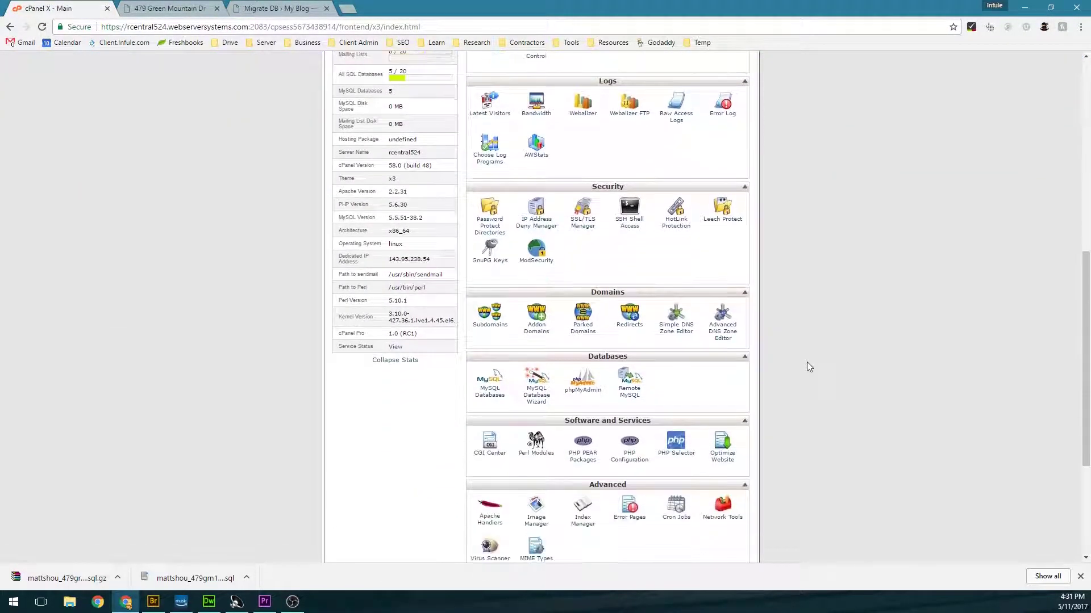
{"action": "left_click", "coordinate": [486, 322]}
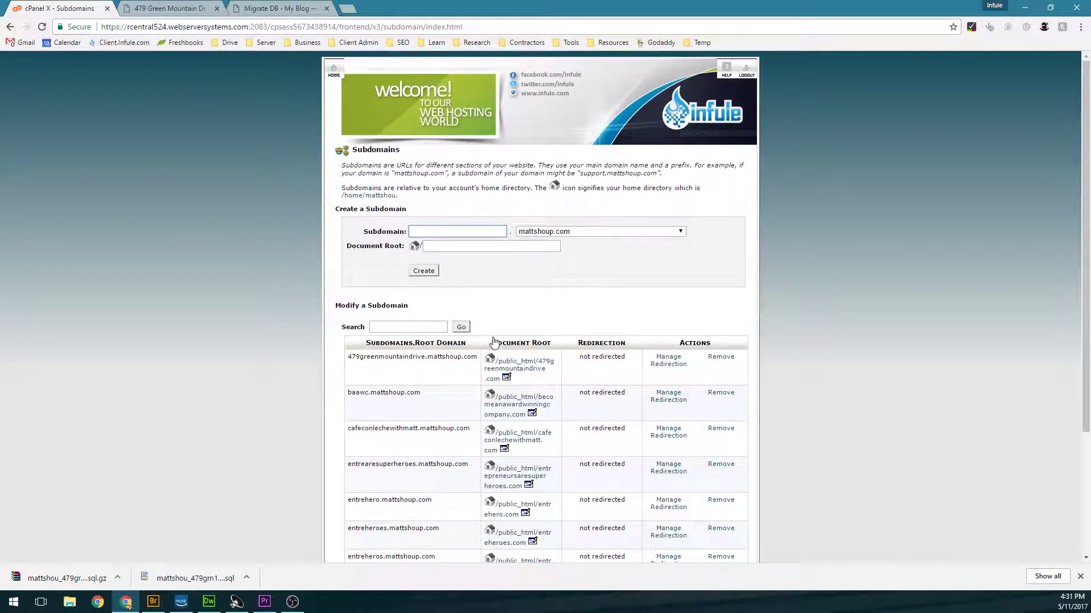
{"action": "left_click_drag", "start_coordinate": [406, 153], "coordinate": [350, 149]}
{"action": "left_click", "coordinate": [430, 235]}
{"action": "left_click", "coordinate": [560, 233]}
{"action": "left_click", "coordinate": [575, 234]}
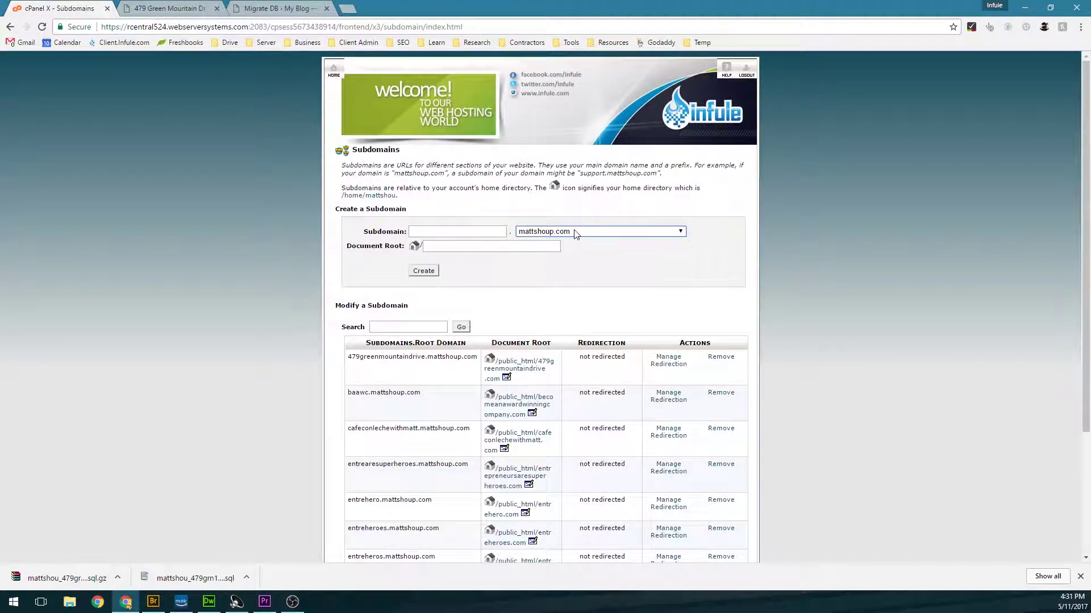
{"action": "left_click", "coordinate": [334, 70]}
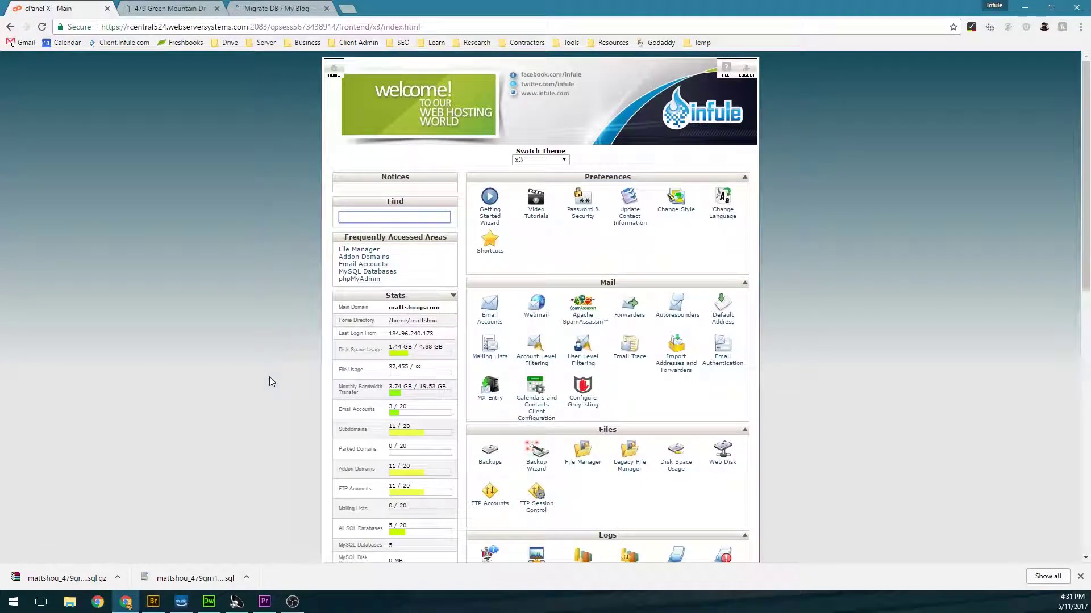
Open File Manager at the Web Root and browse to public_html/mattshouprealtor.com
{"action": "scroll", "coordinate": [270, 381], "scroll_direction": "down", "scroll_amount": 3}
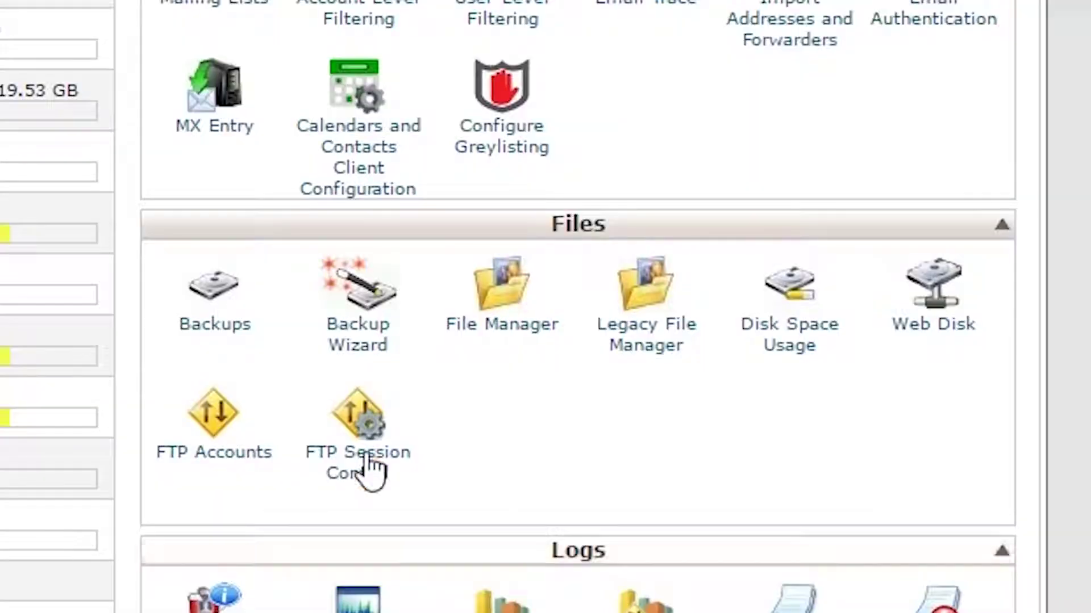
{"action": "left_click", "coordinate": [504, 287]}
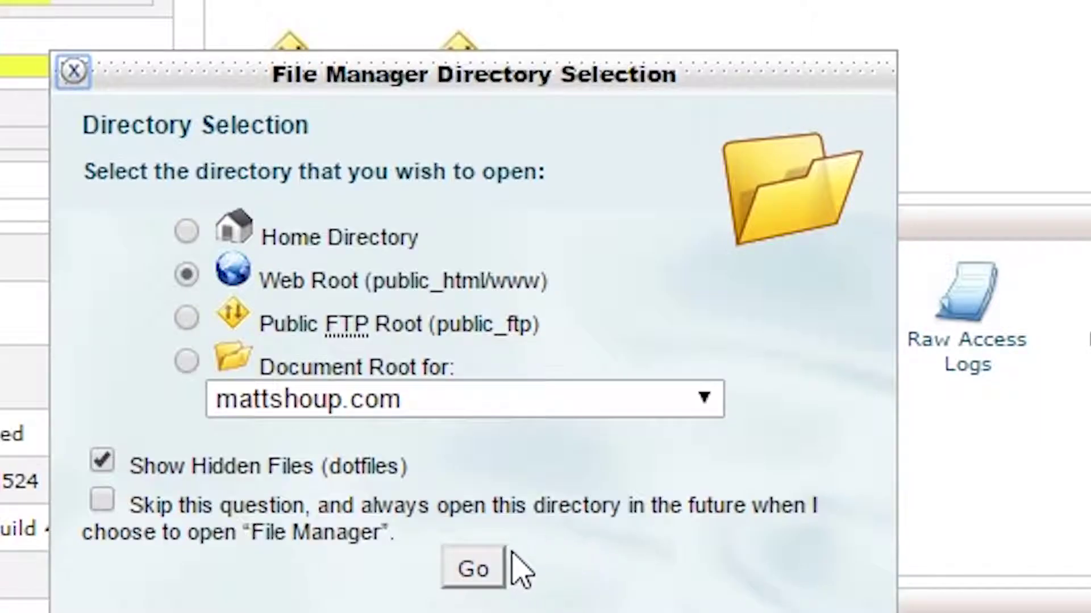
{"action": "left_click", "coordinate": [475, 568]}
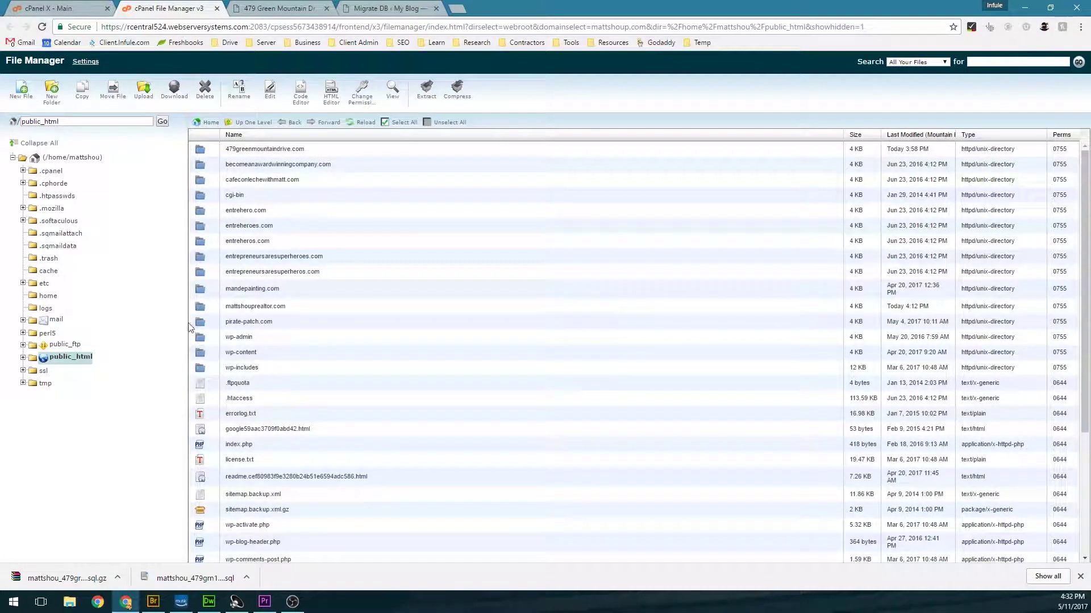
{"action": "left_click", "coordinate": [23, 358]}
{"action": "scroll", "coordinate": [144, 341], "scroll_direction": "down", "scroll_amount": 1}
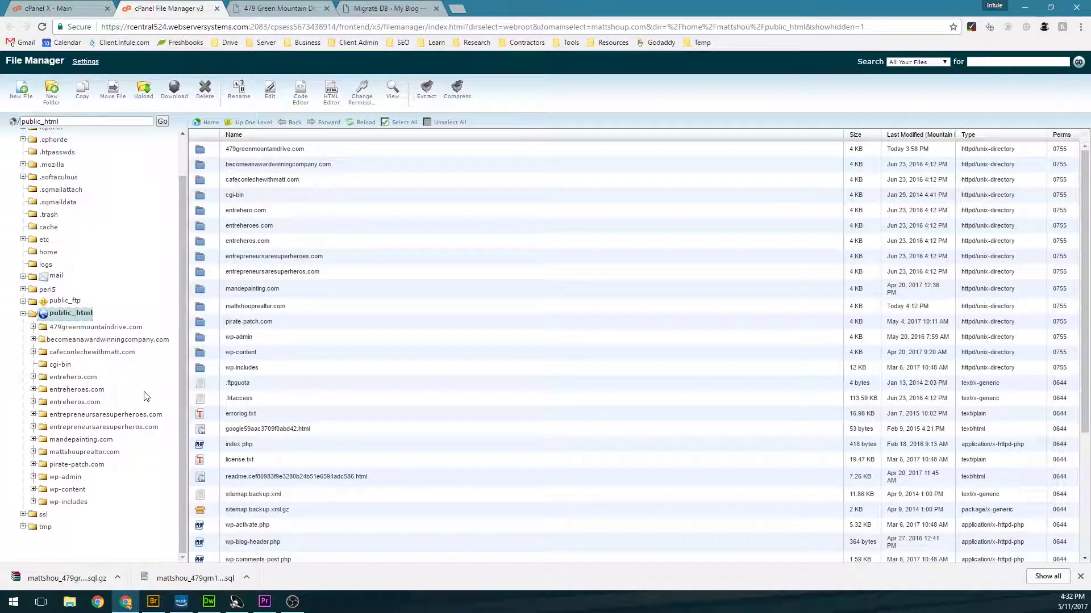
{"action": "left_click", "coordinate": [100, 453]}
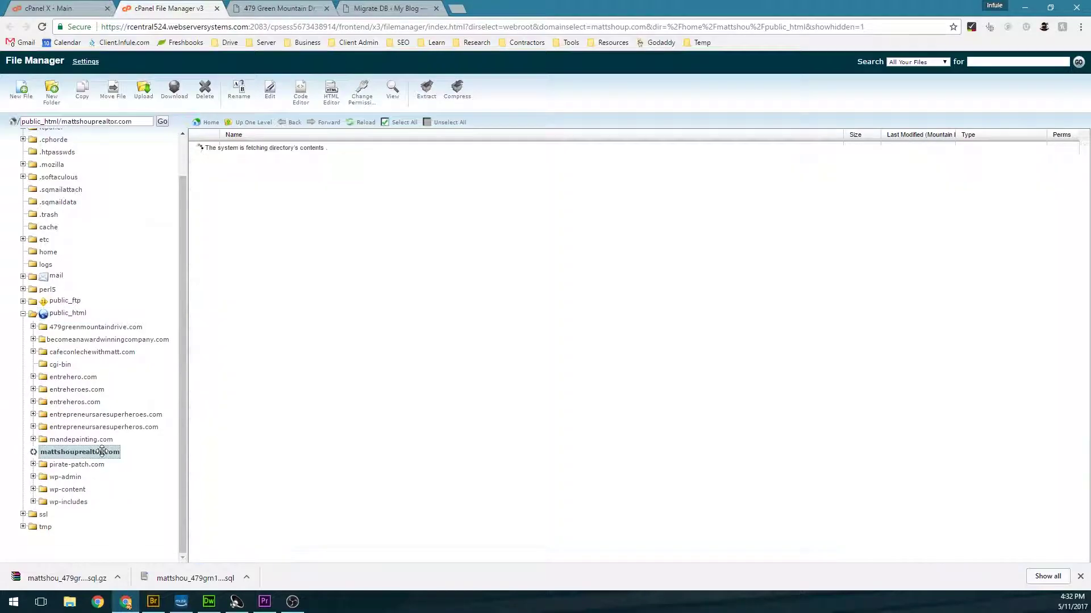
{"action": "left_click", "coordinate": [52, 91]}
{"action": "type", "text": "jason"}
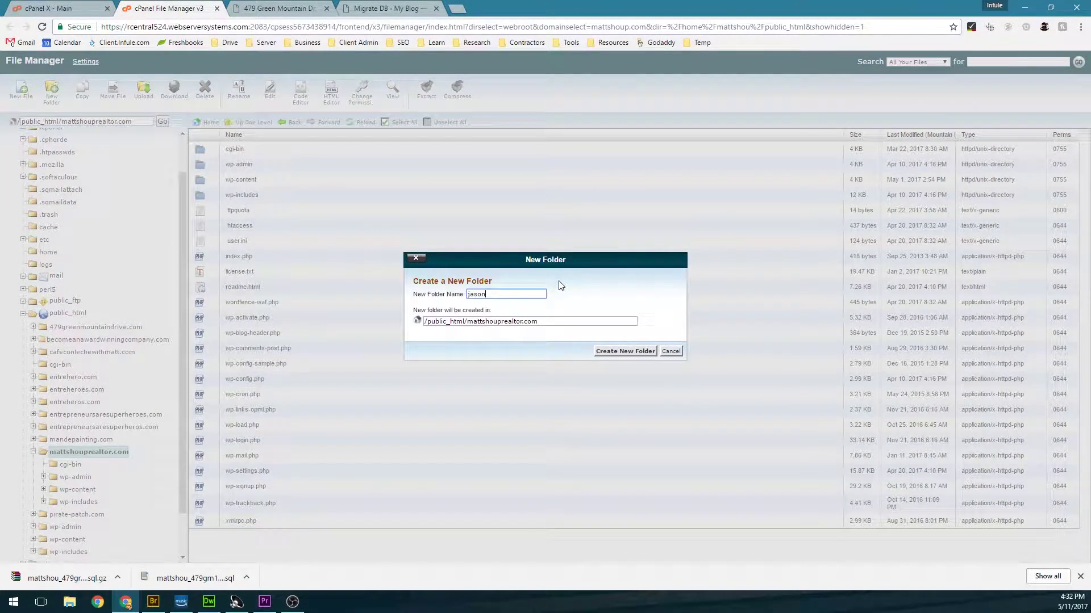
{"action": "key", "text": "Return"}
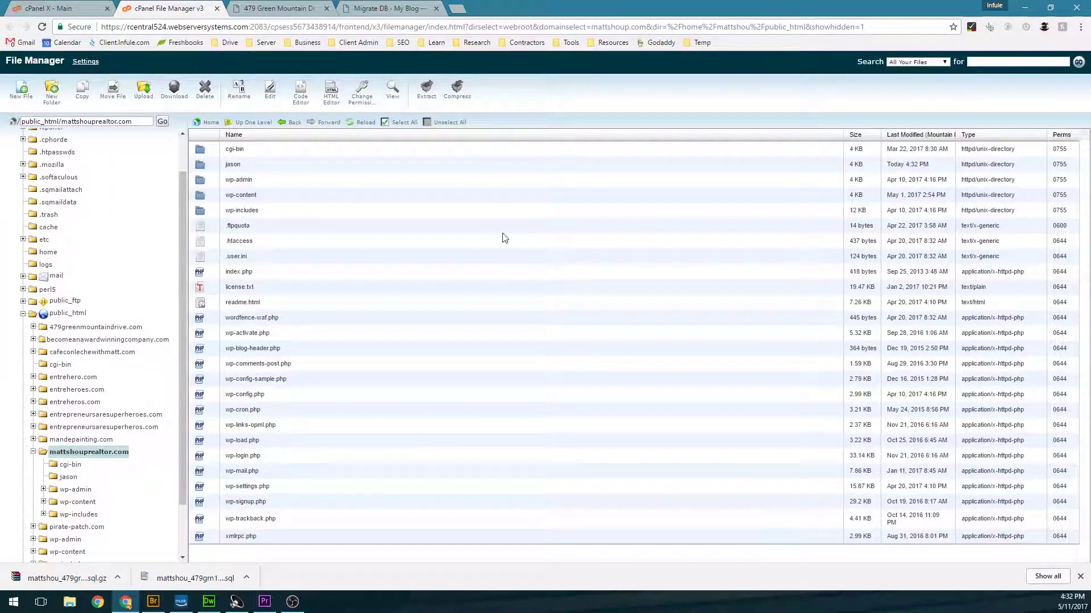
{"action": "double_click", "coordinate": [286, 165]}
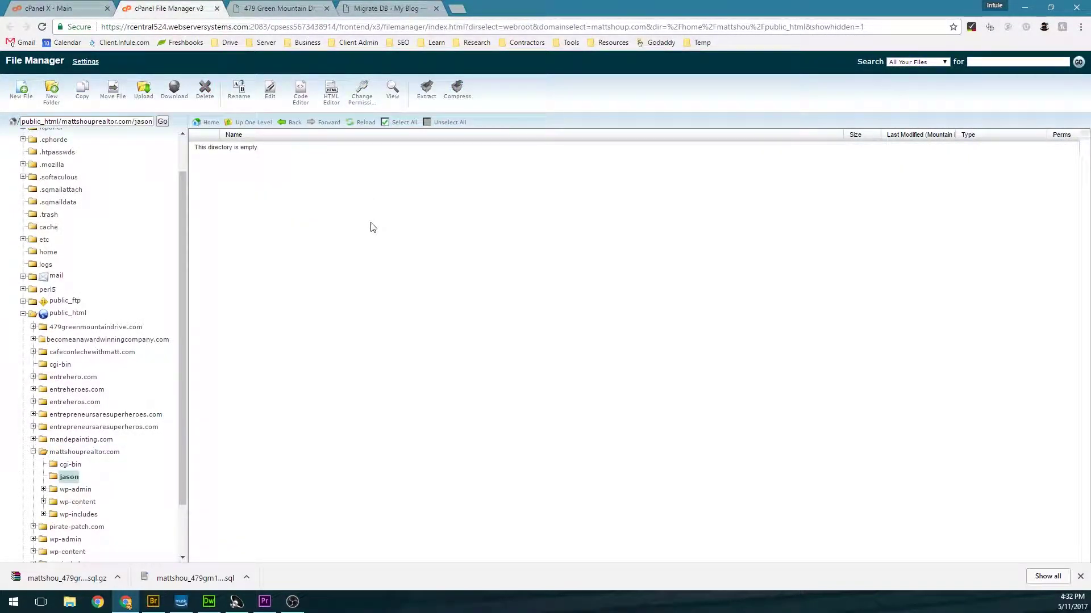
{"action": "left_click_drag", "start_coordinate": [62, 122], "coordinate": [162, 124]}
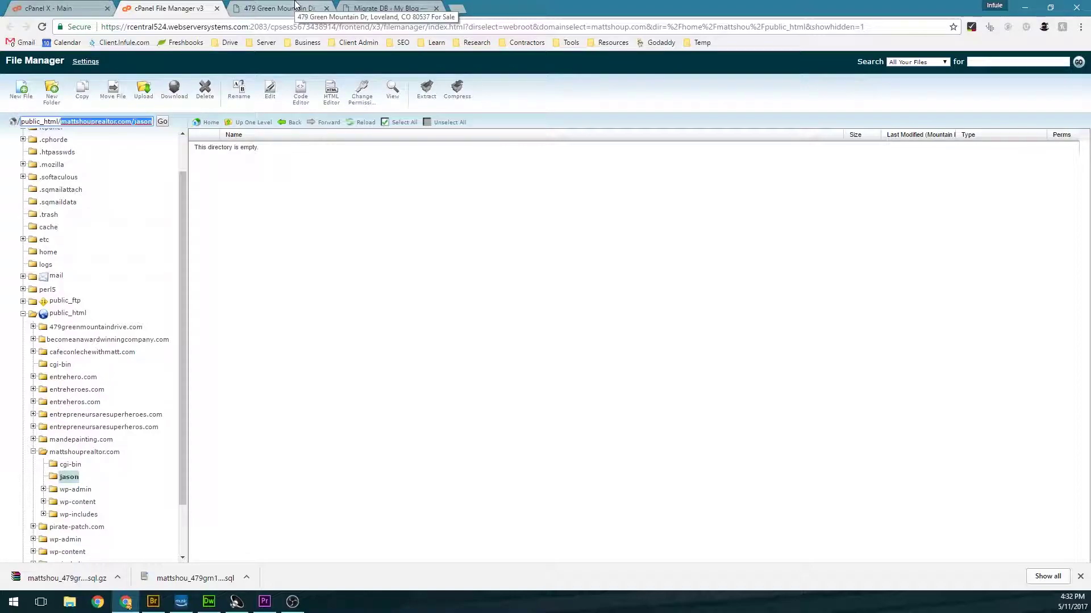
{"action": "left_click_drag", "start_coordinate": [182, 272], "coordinate": [186, 306]}
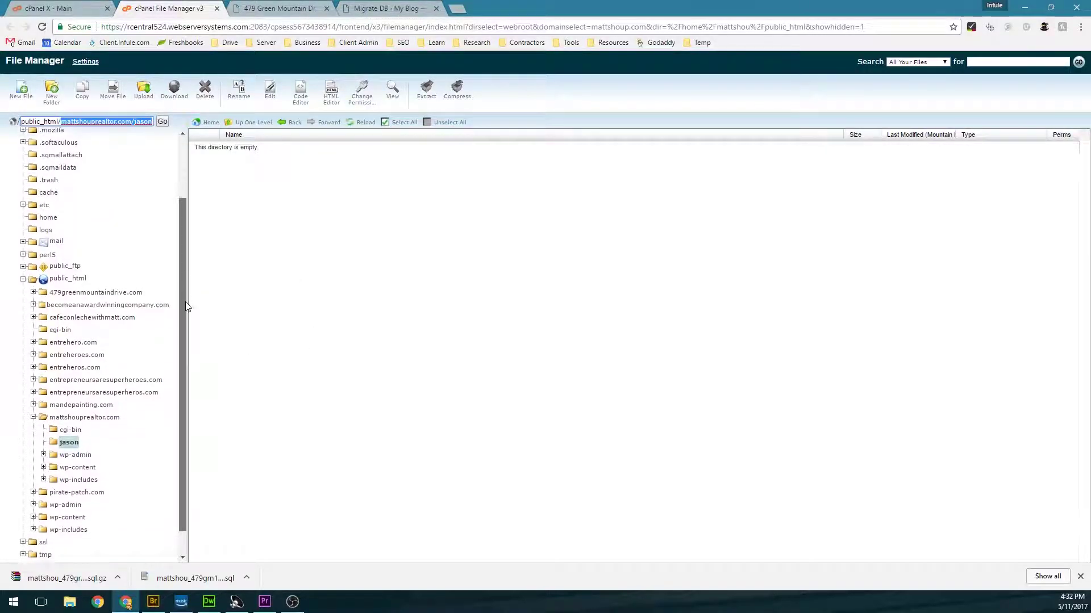
{"action": "left_click", "coordinate": [132, 266]}
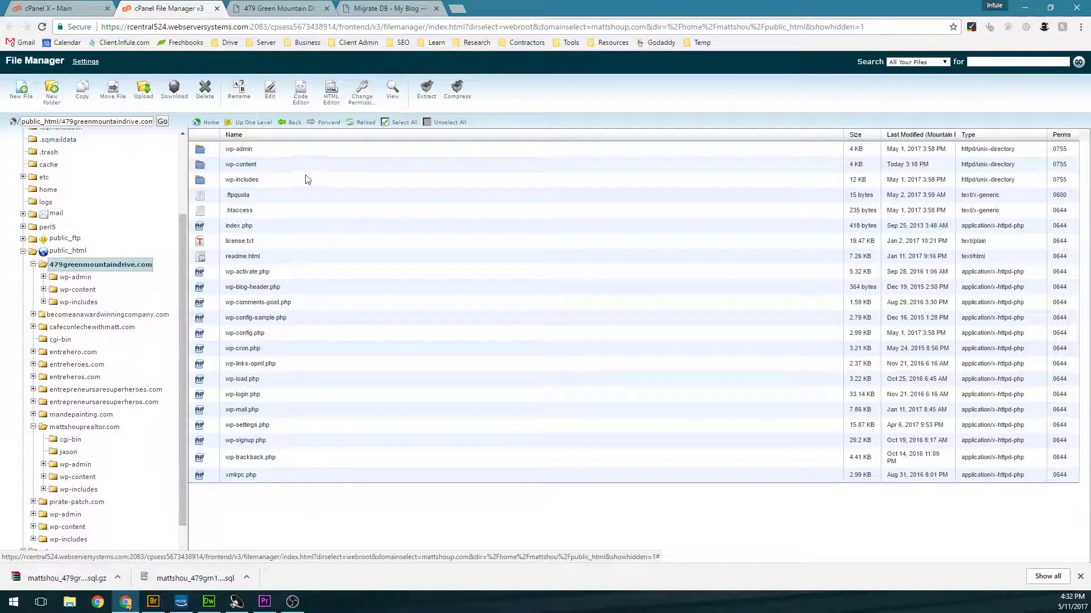
{"action": "left_click", "coordinate": [401, 123]}
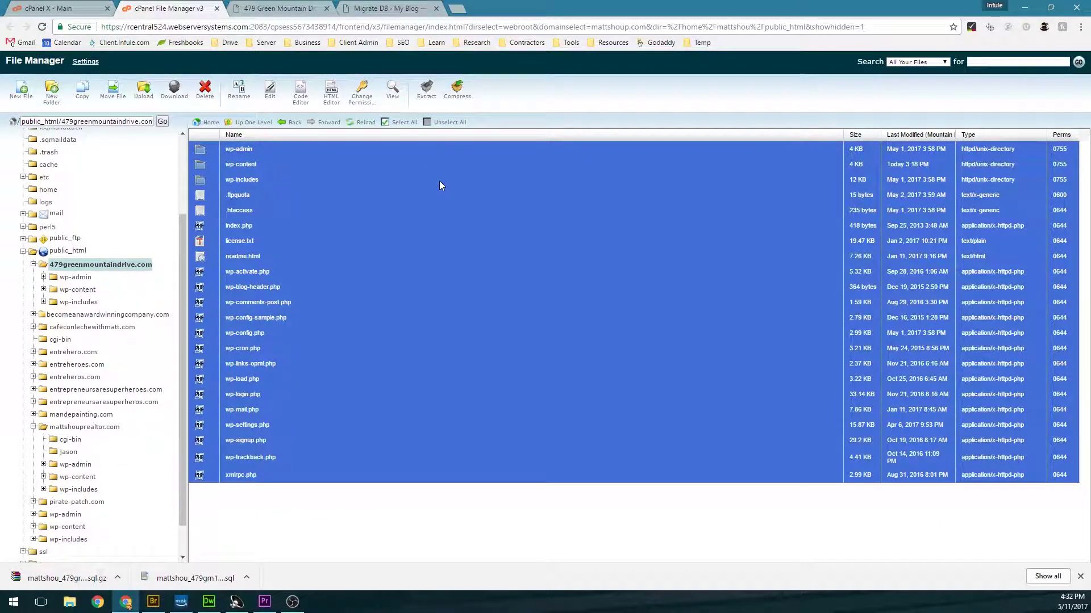
{"action": "left_click", "coordinate": [461, 91]}
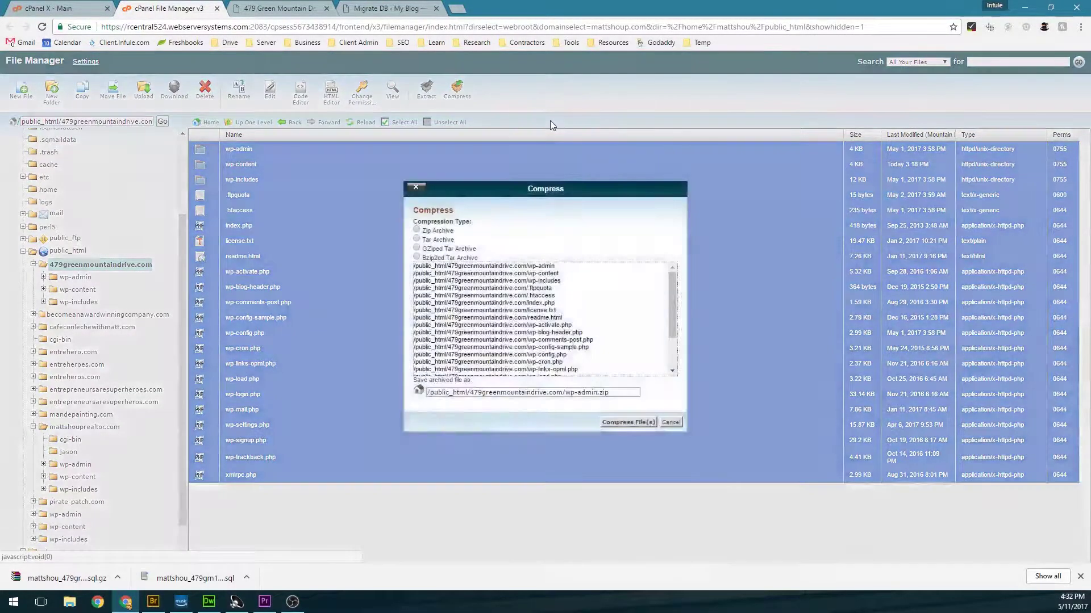
{"action": "left_click", "coordinate": [245, 124]}
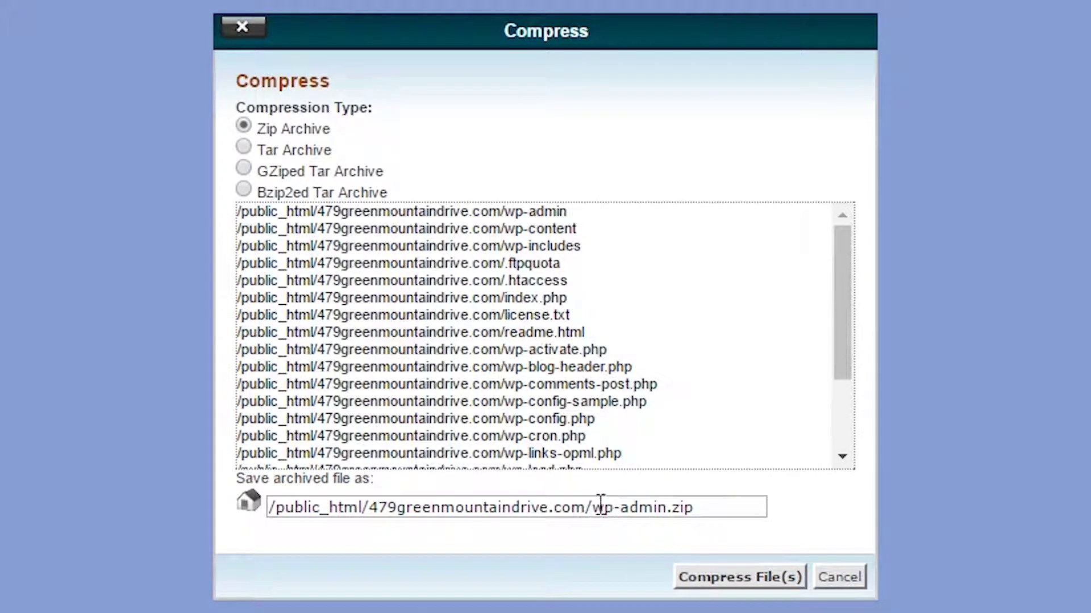
{"action": "left_click_drag", "start_coordinate": [591, 506], "coordinate": [796, 498]}
{"action": "type", "text": "test.zip"}
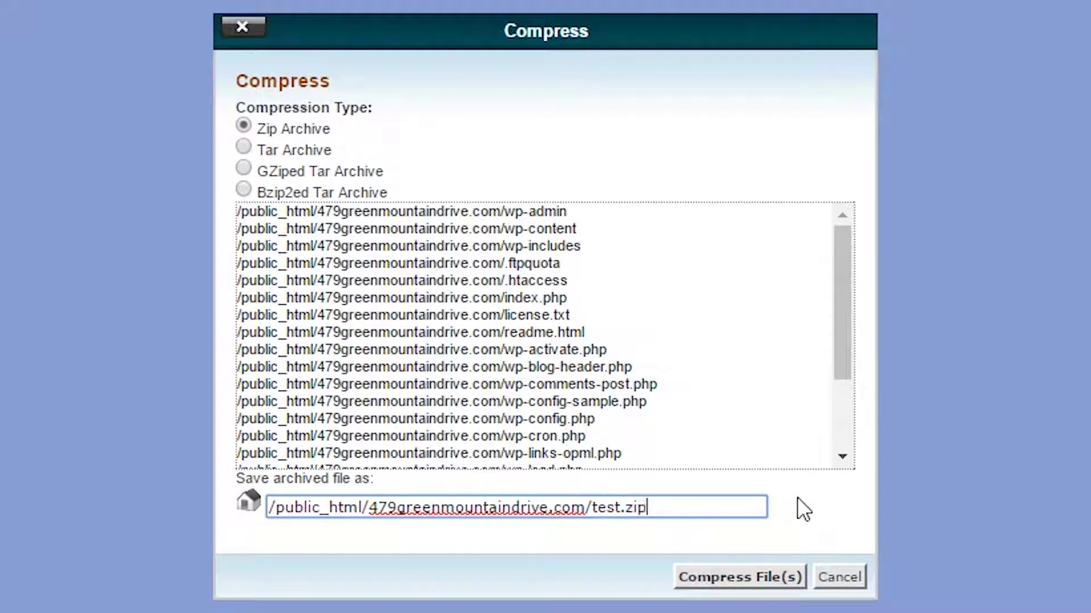
{"action": "left_click", "coordinate": [753, 577]}
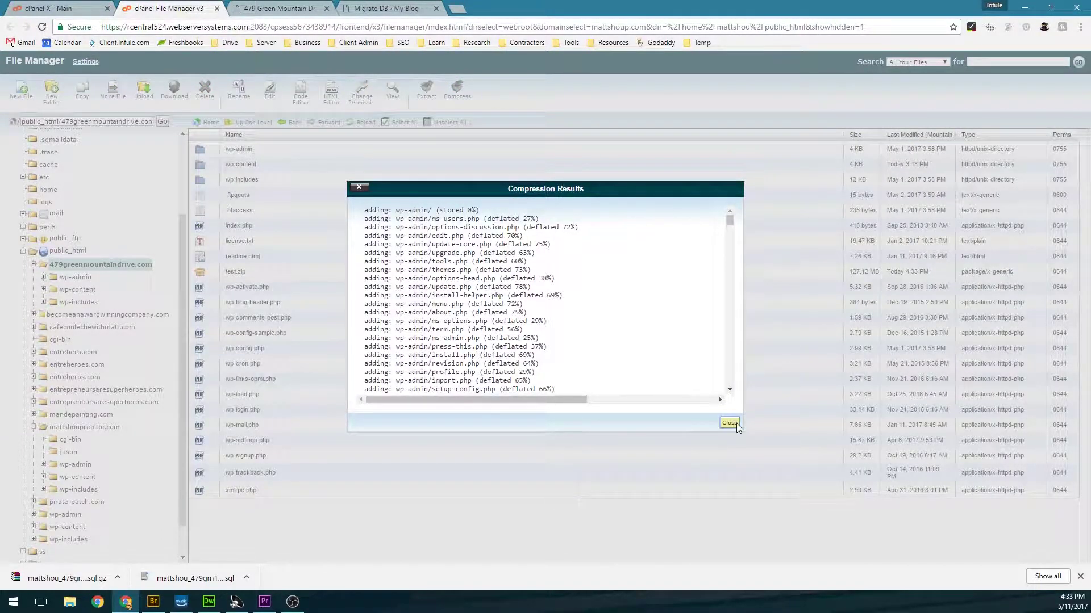
{"action": "left_click", "coordinate": [734, 422]}
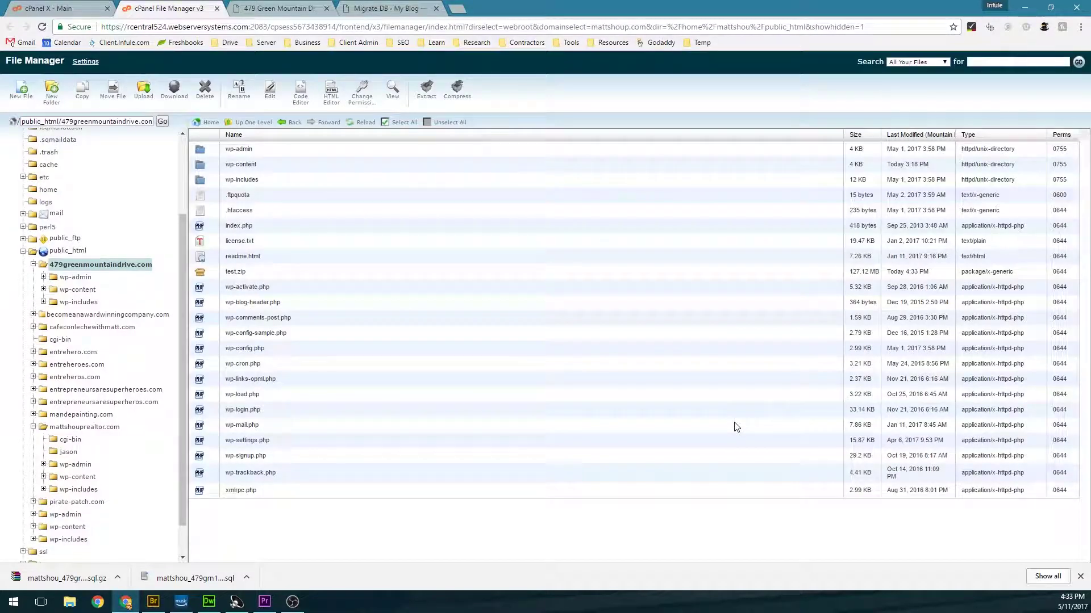
Select test.zip and delete it, confirming with Delete File(s)
{"action": "left_click", "coordinate": [288, 272]}
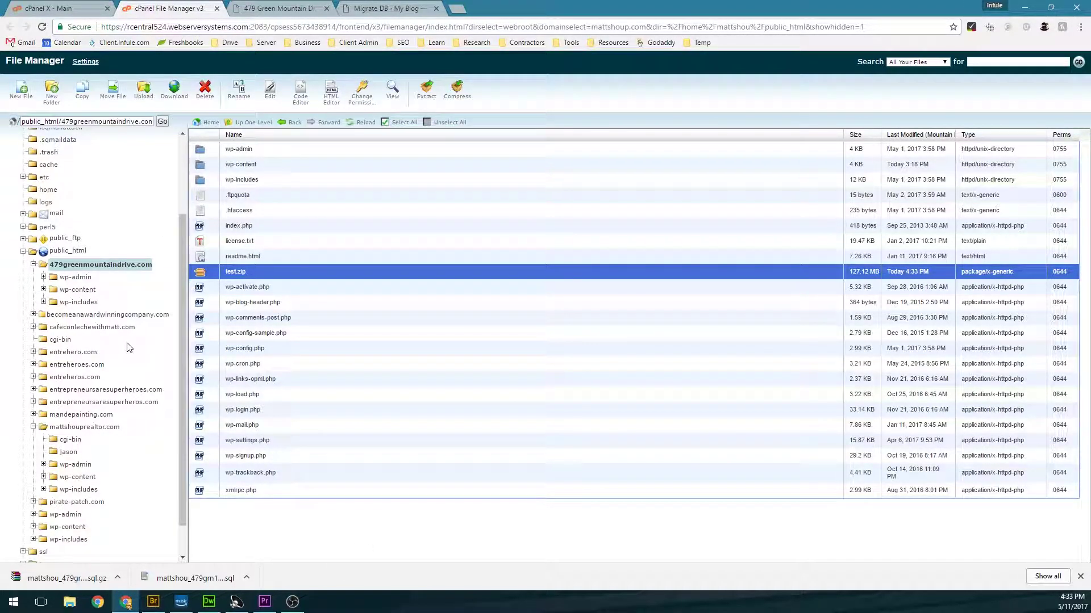
{"action": "left_click", "coordinate": [205, 91]}
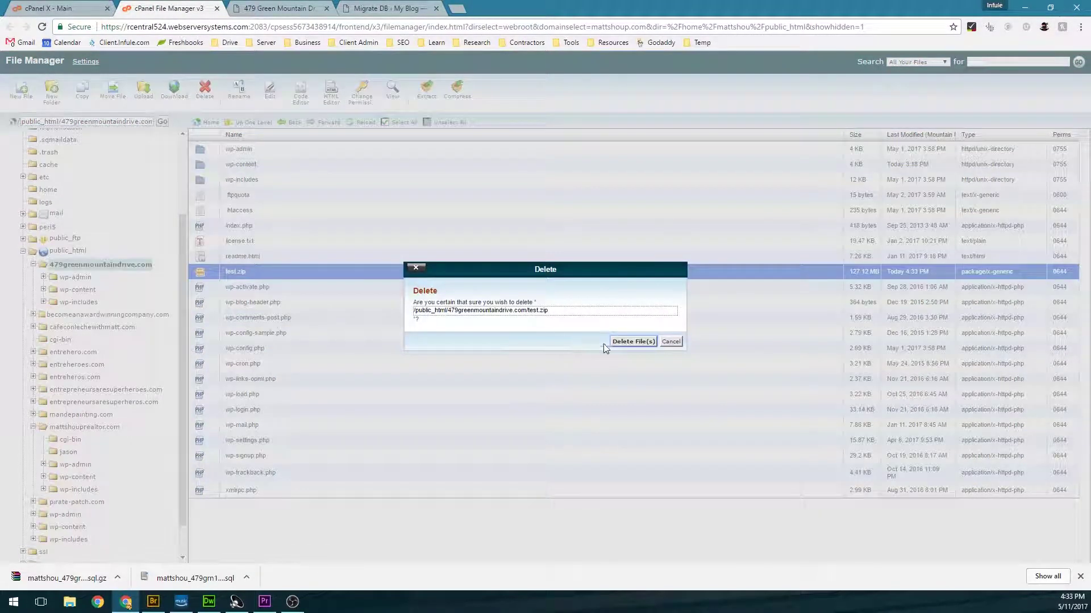
{"action": "left_click", "coordinate": [629, 343]}
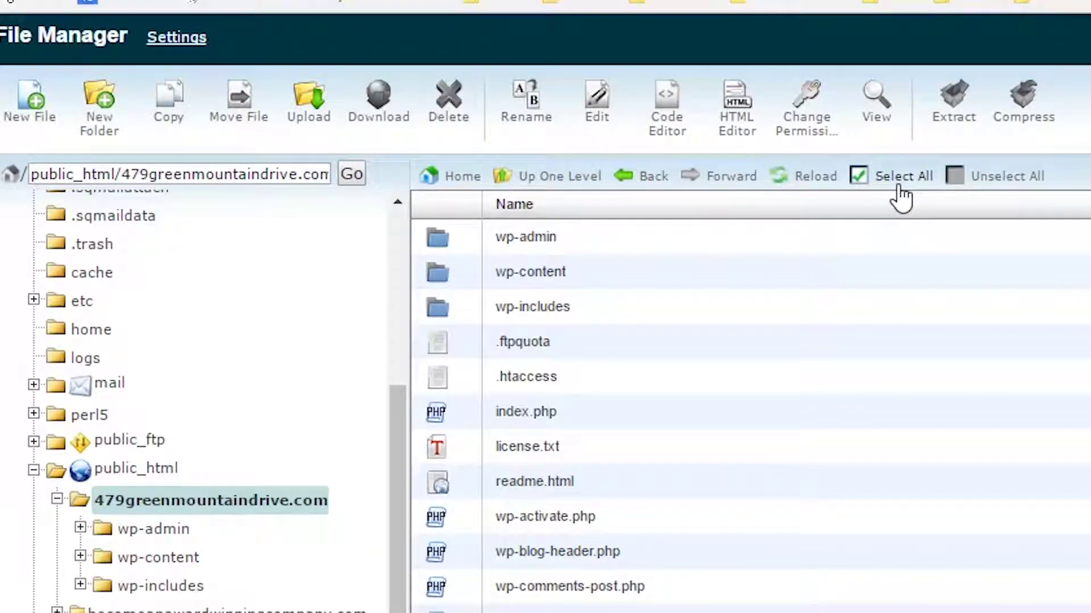
Copy all selected site files to /public_html/mattshouprealtor.com/jason/
{"action": "left_click", "coordinate": [899, 187]}
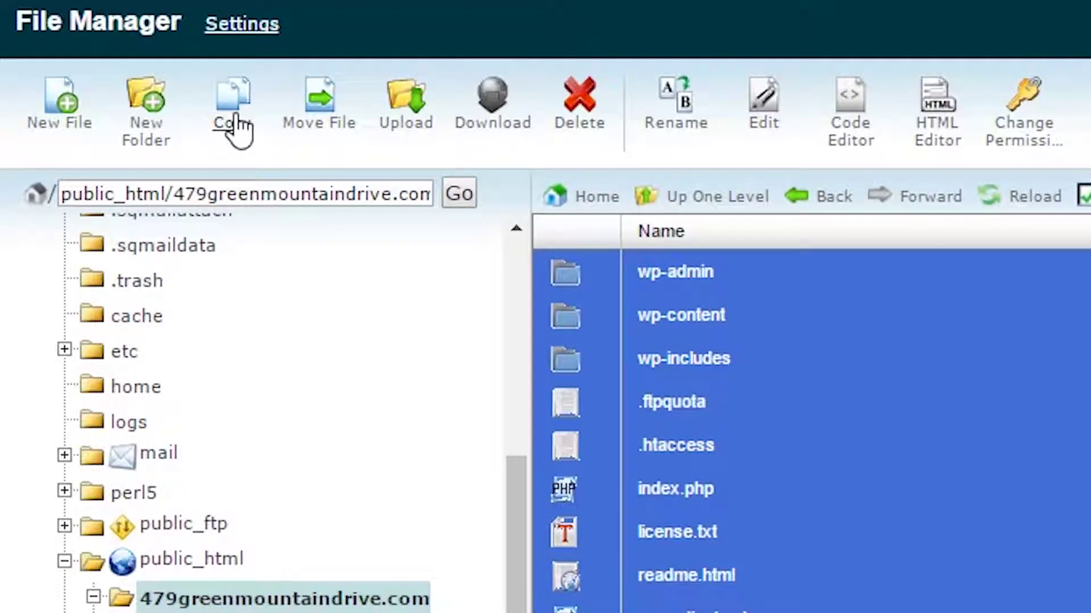
{"action": "left_click", "coordinate": [239, 128]}
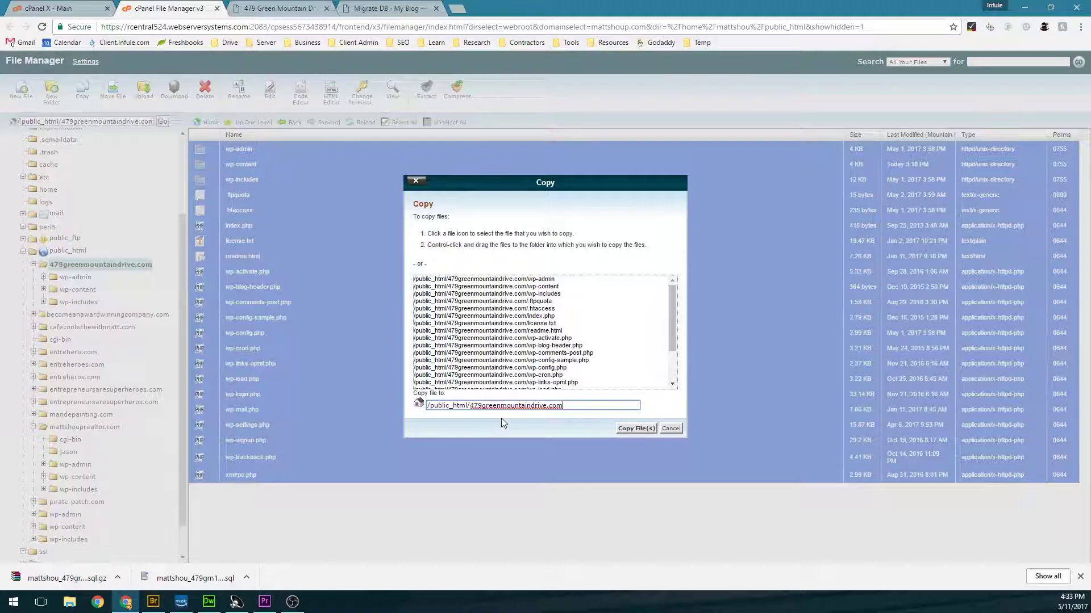
{"action": "left_click_drag", "start_coordinate": [469, 406], "coordinate": [655, 406]}
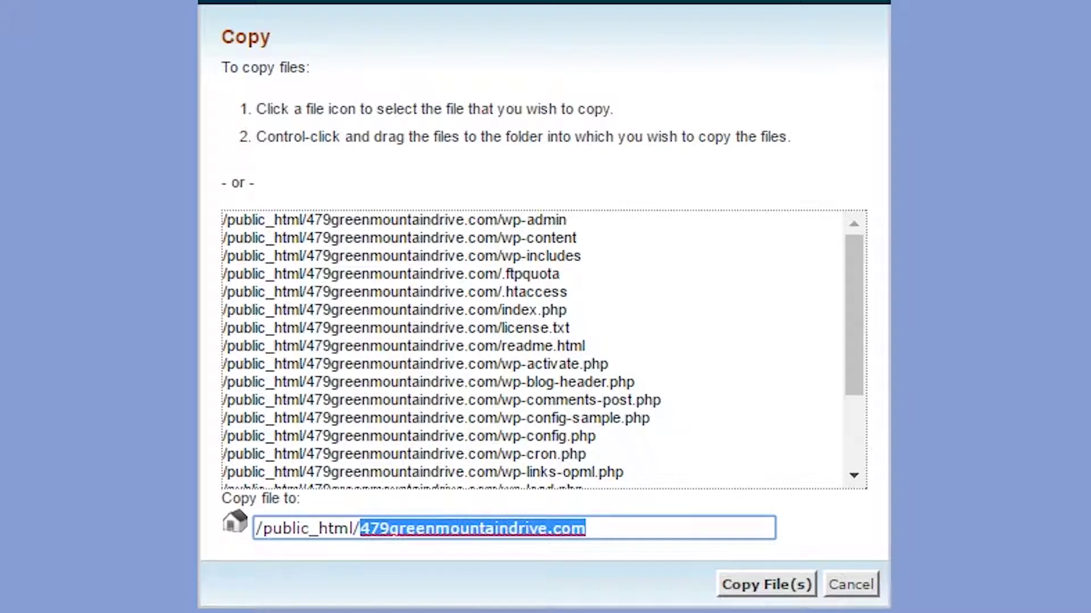
{"action": "type", "text": "mattshou"}
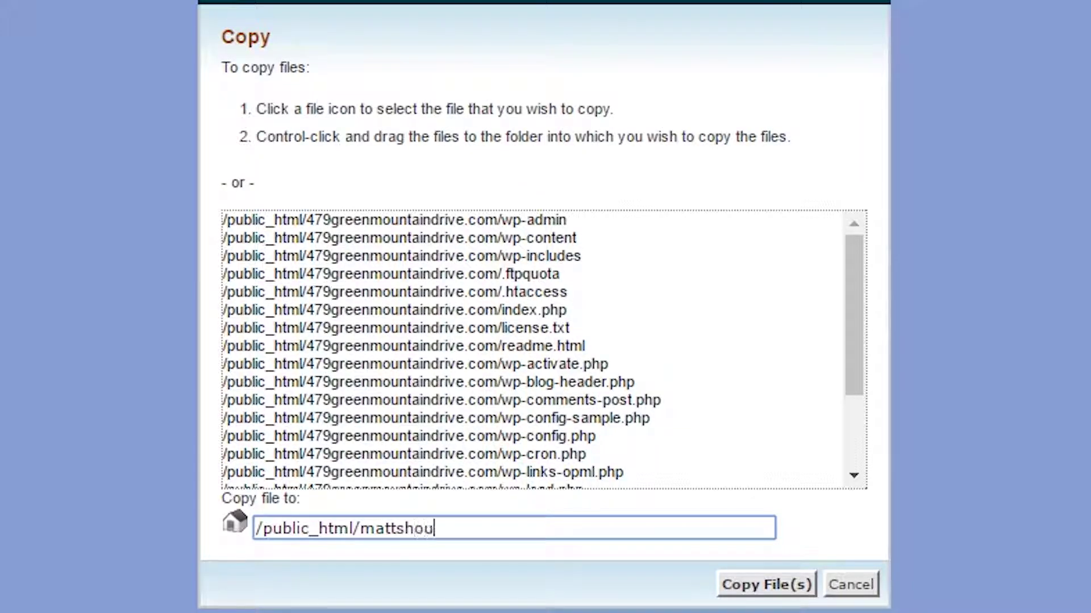
{"action": "type", "text": "prealtor"}
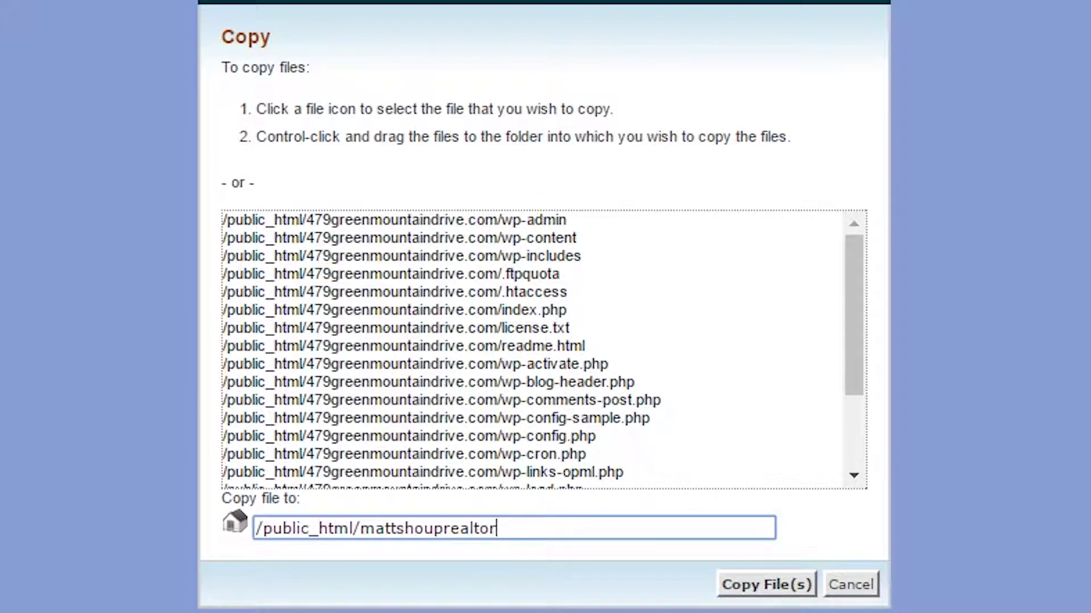
{"action": "type", "text": ".com/jason/"}
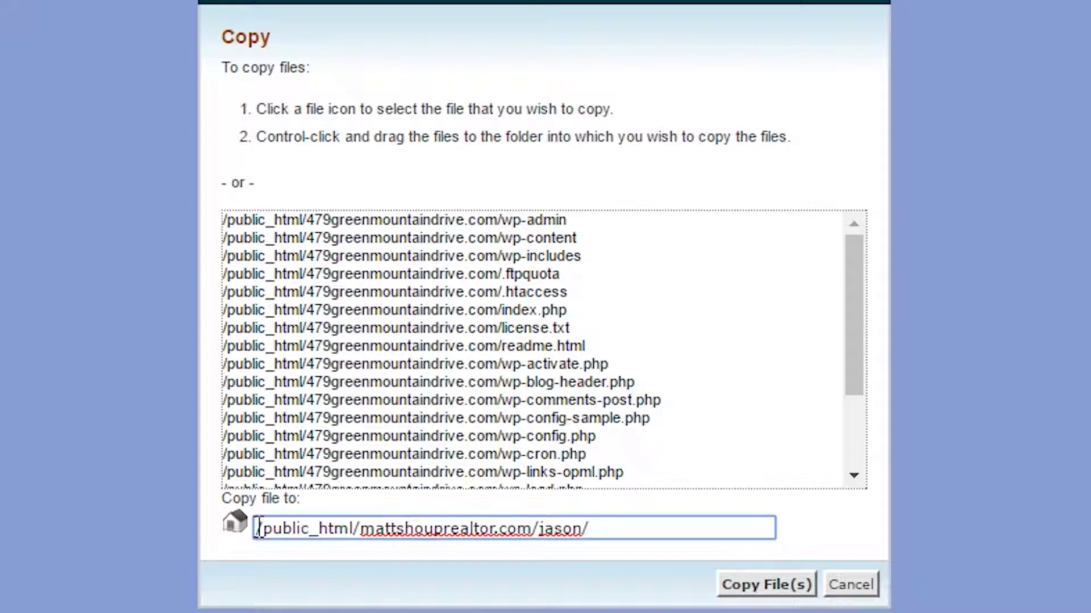
{"action": "left_click_drag", "start_coordinate": [264, 528], "coordinate": [246, 540]}
{"action": "left_click", "coordinate": [613, 537]}
{"action": "left_click", "coordinate": [785, 582]}
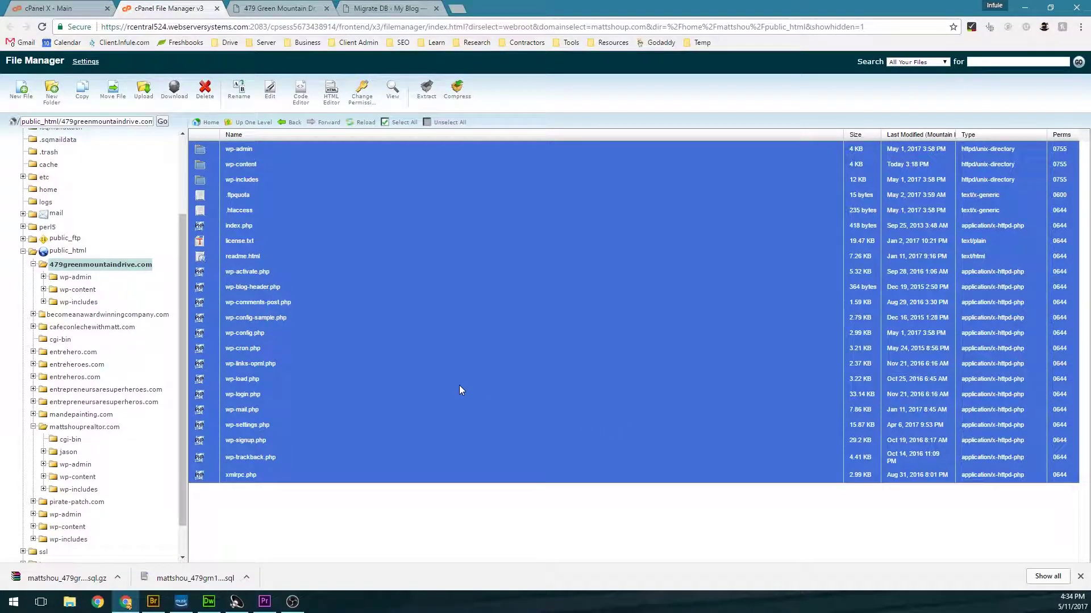
Clear the file selection and open the jason folder to confirm the copied WordPress files
{"action": "left_click", "coordinate": [459, 385]}
{"action": "left_click", "coordinate": [279, 152]}
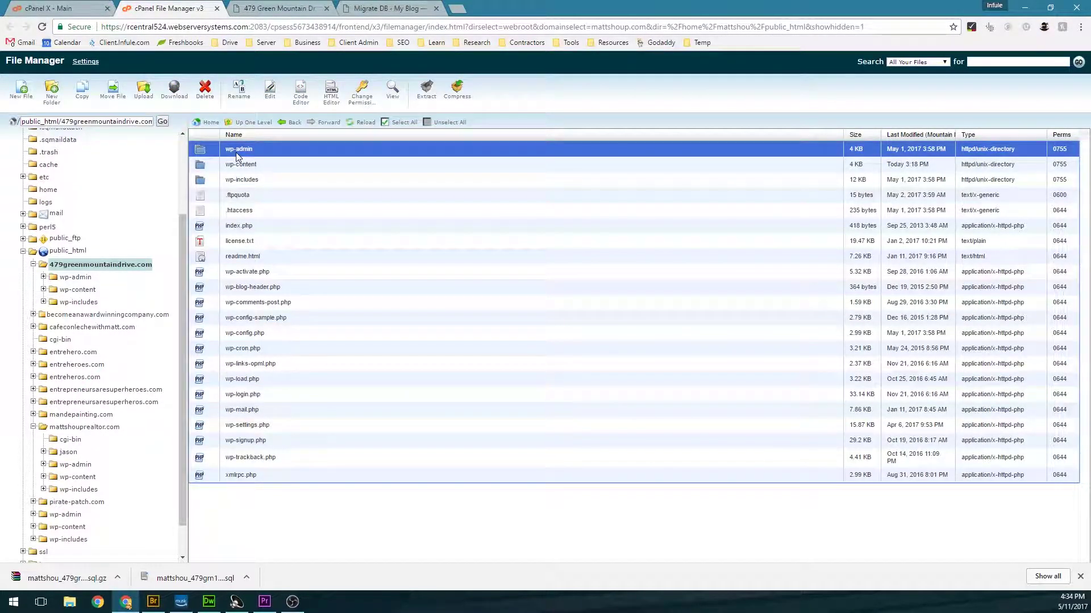
{"action": "left_click", "coordinate": [69, 453]}
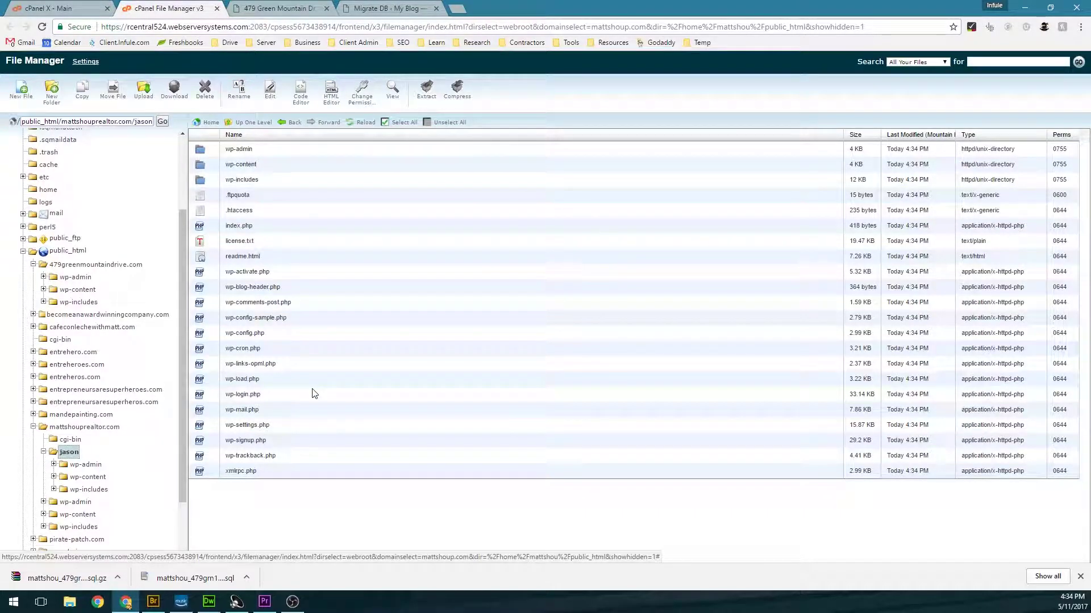
{"action": "left_click", "coordinate": [50, 8]}
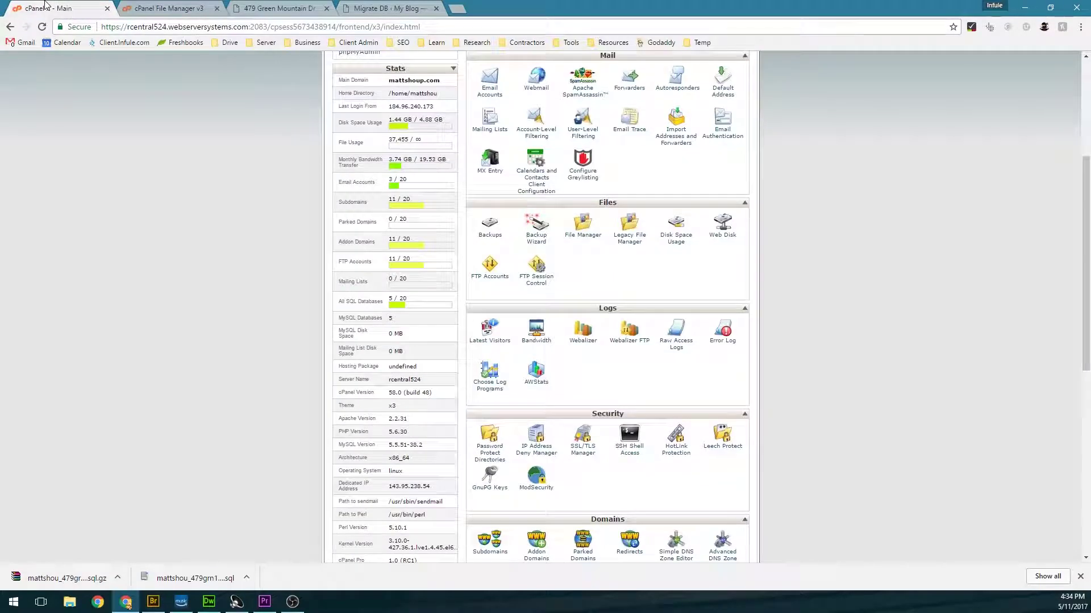
Return to the cPanel main page toward its Databases section
{"action": "scroll", "coordinate": [165, 350], "scroll_direction": "down", "scroll_amount": 5}
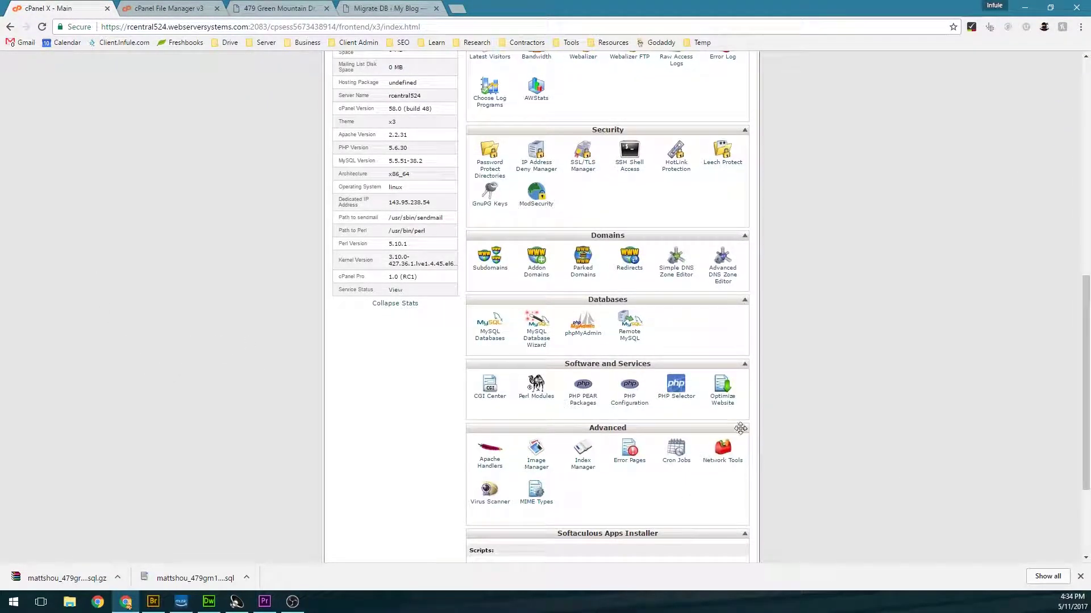
{"action": "left_click", "coordinate": [148, 8]}
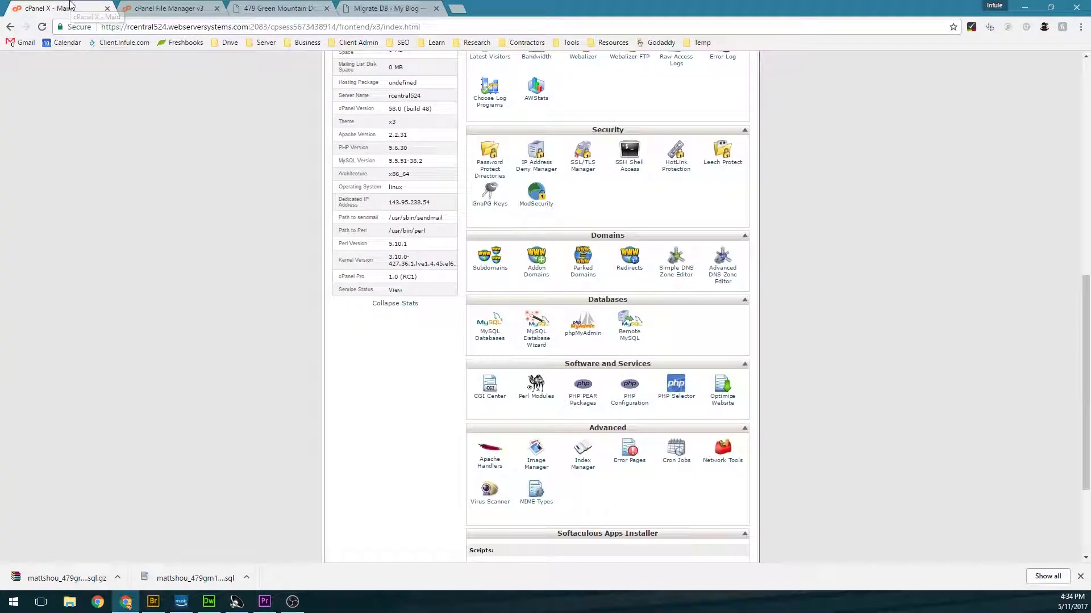
{"action": "left_click", "coordinate": [73, 8]}
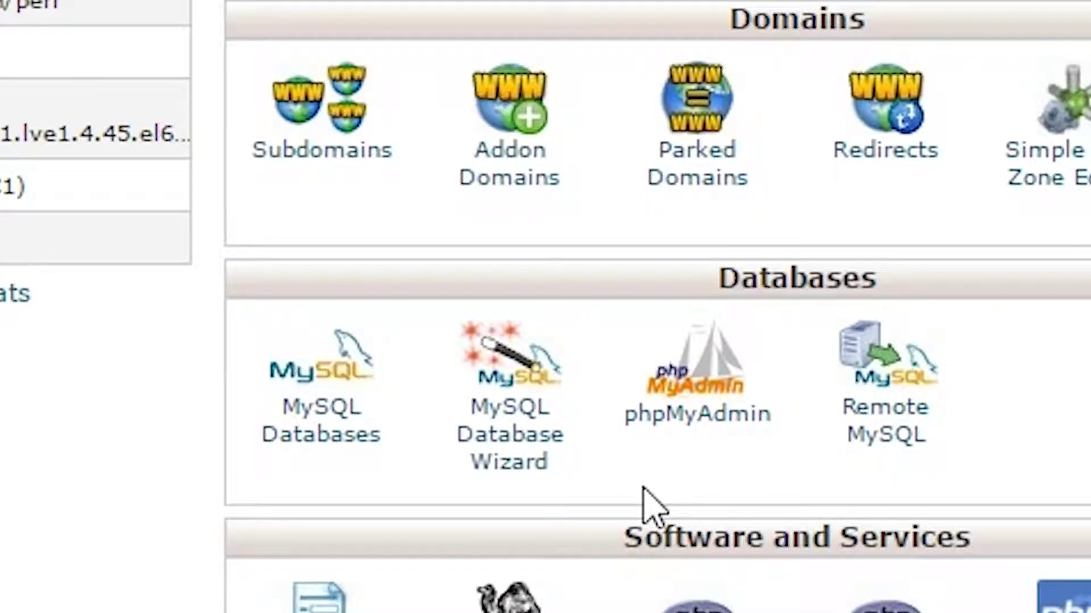
Create the MySQL database jason3 (mattshou_jason3), fixing the 'jaosn' typo first
{"action": "left_click", "coordinate": [339, 435]}
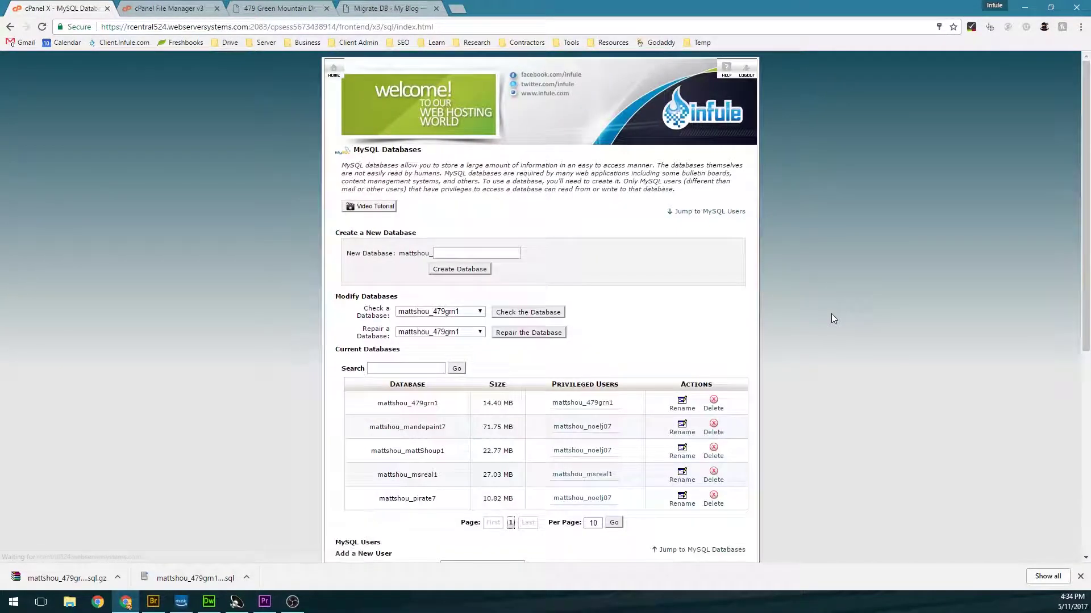
{"action": "left_click", "coordinate": [508, 251]}
{"action": "type", "text": "jaosn"}
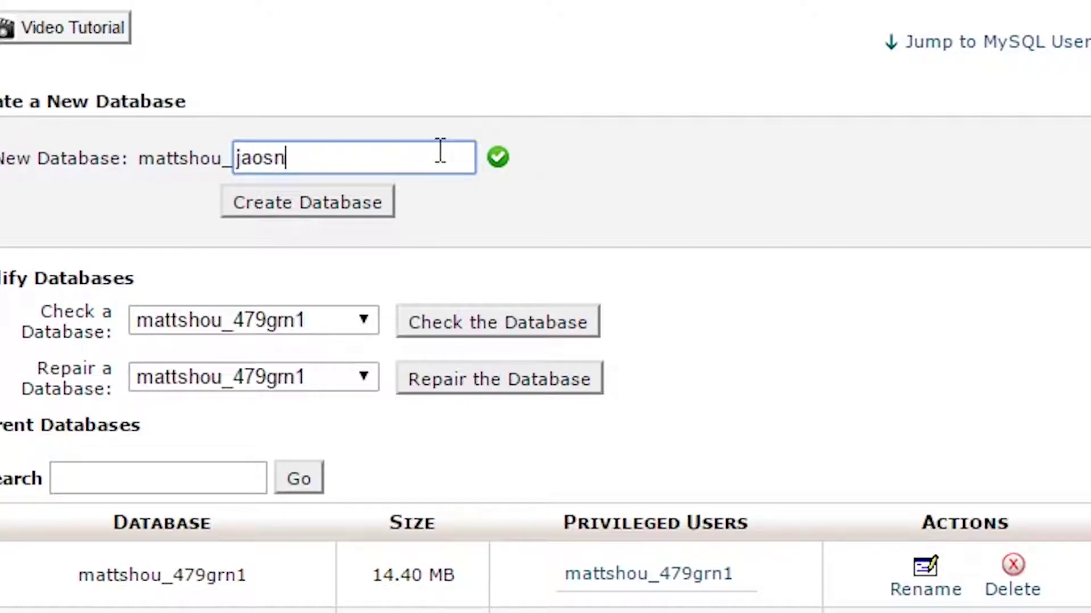
{"action": "key", "text": "BackSpace"}
{"action": "key", "text": "BackSpace"}
{"action": "key", "text": "BackSpace"}
{"action": "key", "text": "BackSpace"}
{"action": "key", "text": "BackSpace"}
{"action": "type", "text": "jason3"}
{"action": "left_click", "coordinate": [334, 215]}
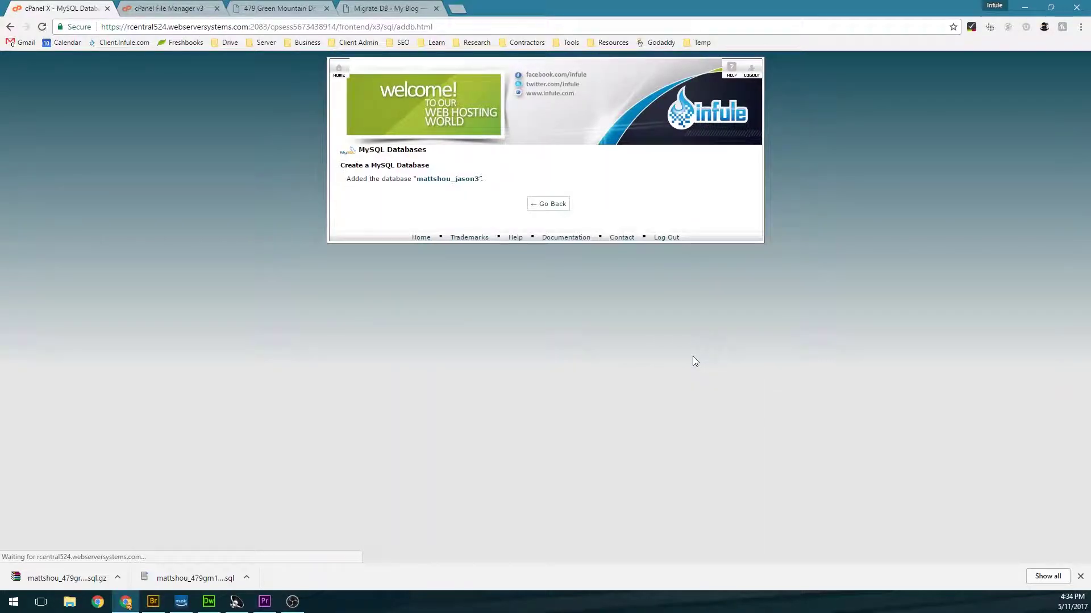
{"action": "left_click", "coordinate": [548, 203]}
{"action": "scroll", "coordinate": [798, 340], "scroll_direction": "down", "scroll_amount": 7}
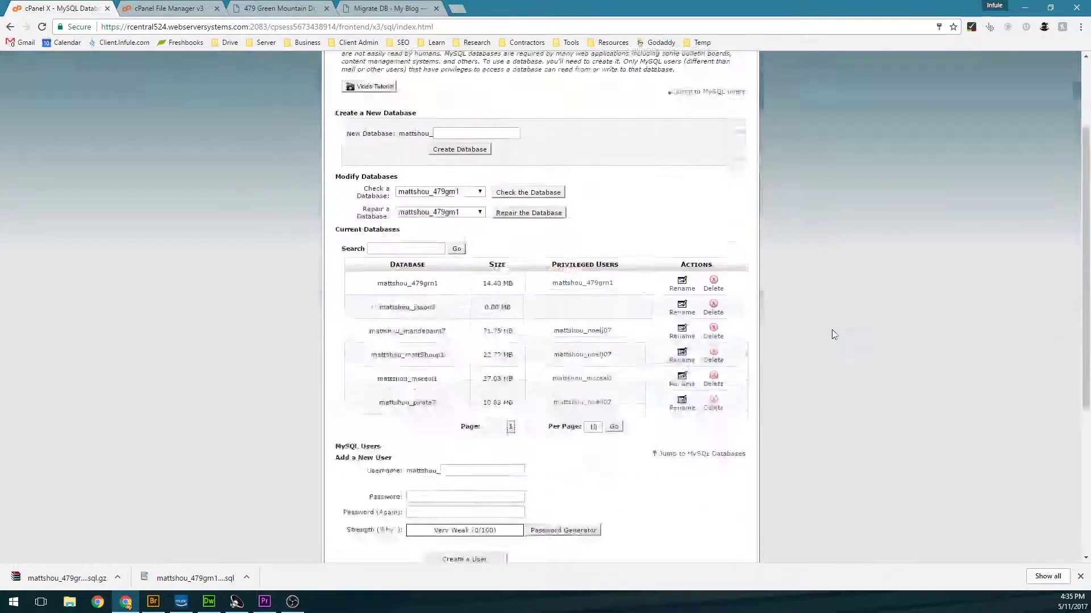
Create MySQL user jason (mattshou_jason1), entering and confirming its password
{"action": "left_click", "coordinate": [504, 214]}
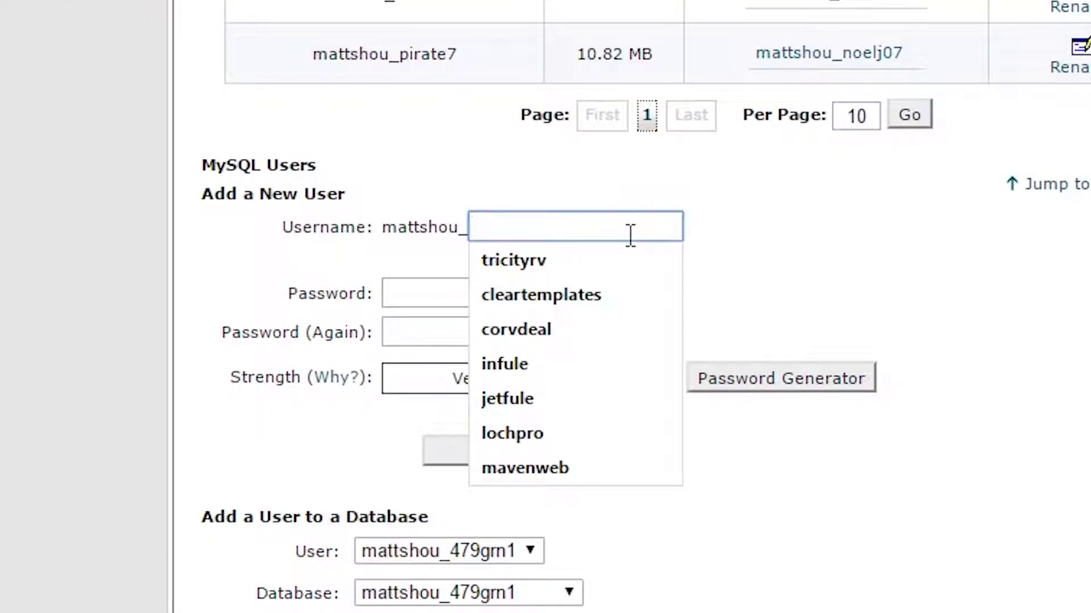
{"action": "type", "text": "jason1"}
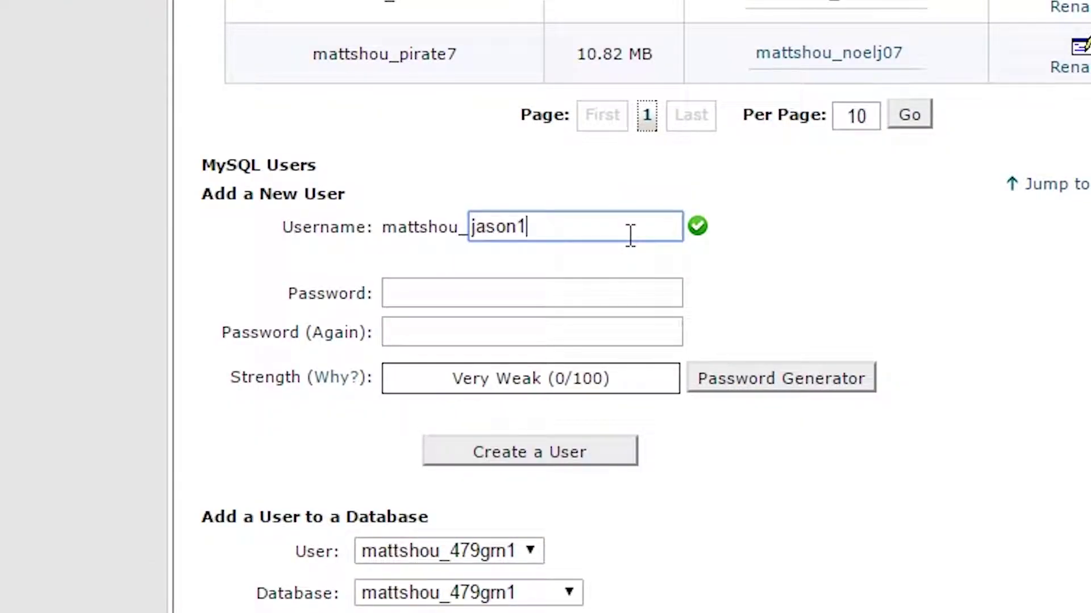
{"action": "key", "text": "Tab"}
{"action": "type", "text": "password"}
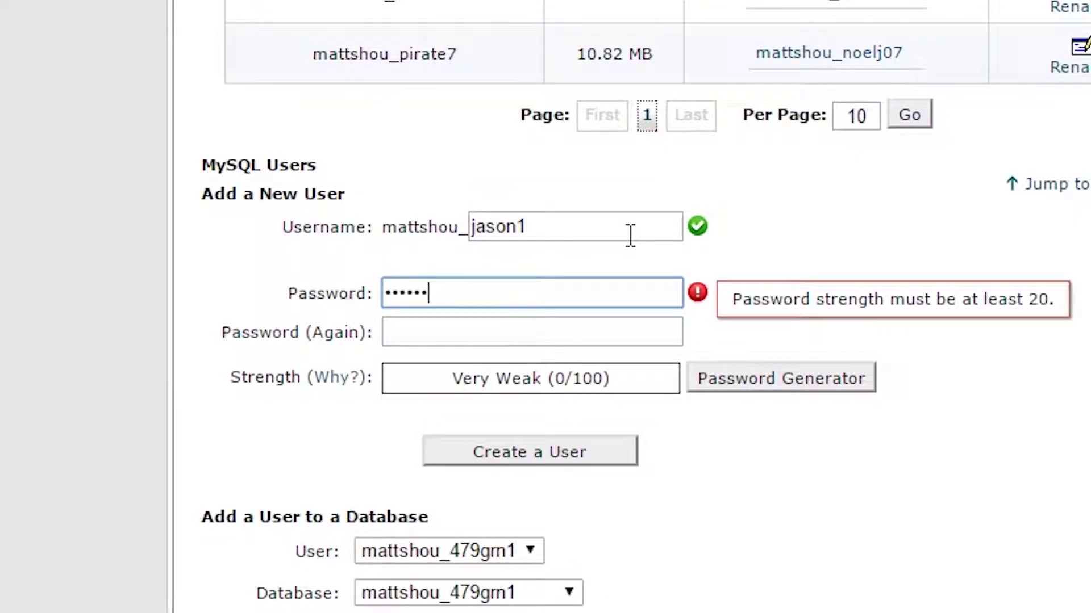
{"action": "key", "text": "Tab"}
{"action": "type", "text": "password"}
{"action": "key", "text": "Tab"}
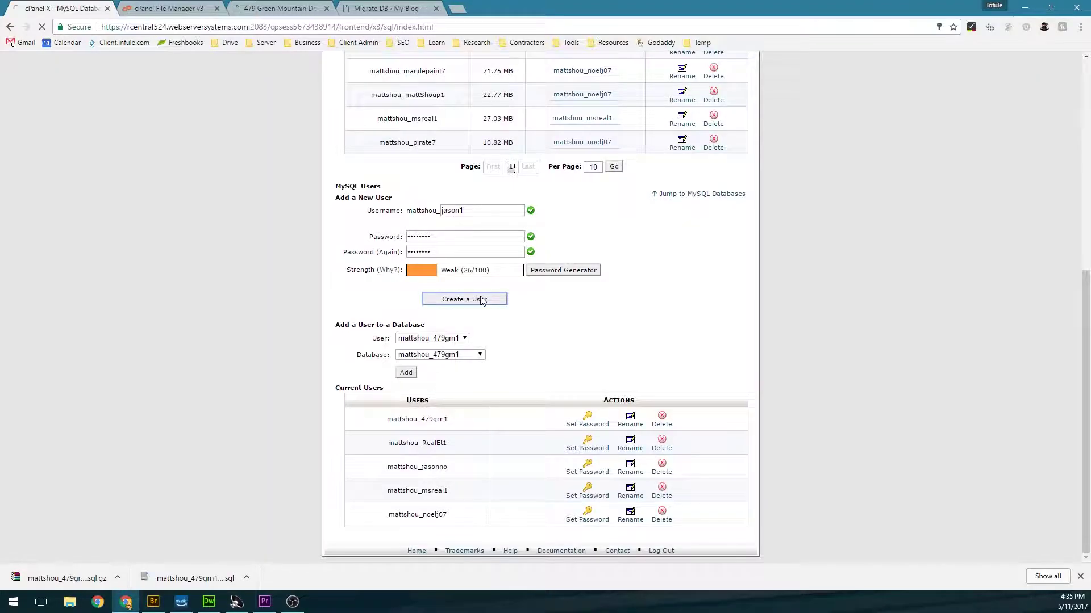
{"action": "left_click", "coordinate": [571, 448]}
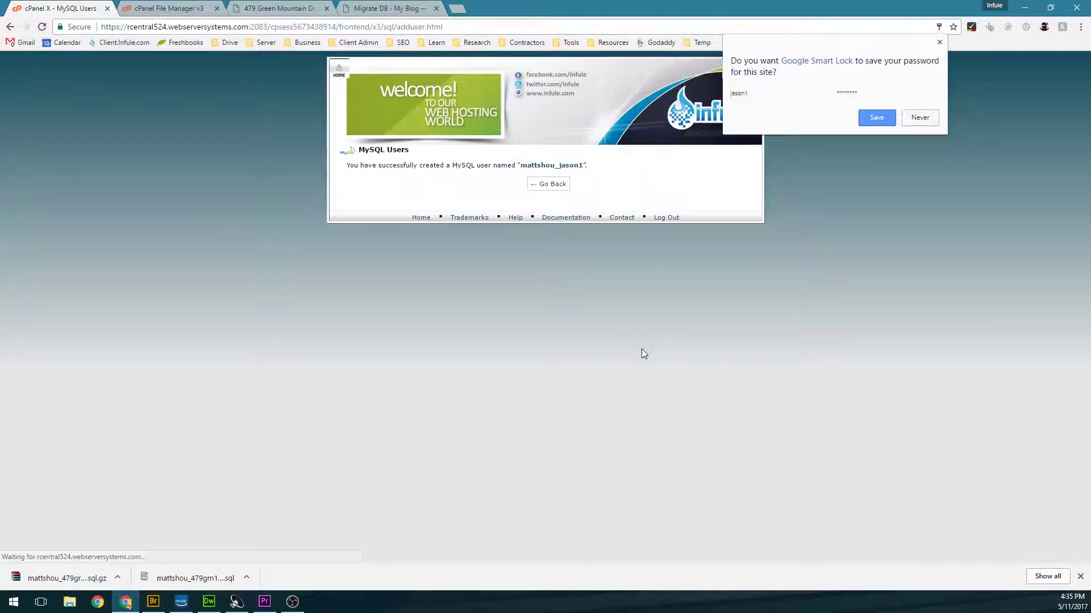
{"action": "left_click", "coordinate": [548, 184]}
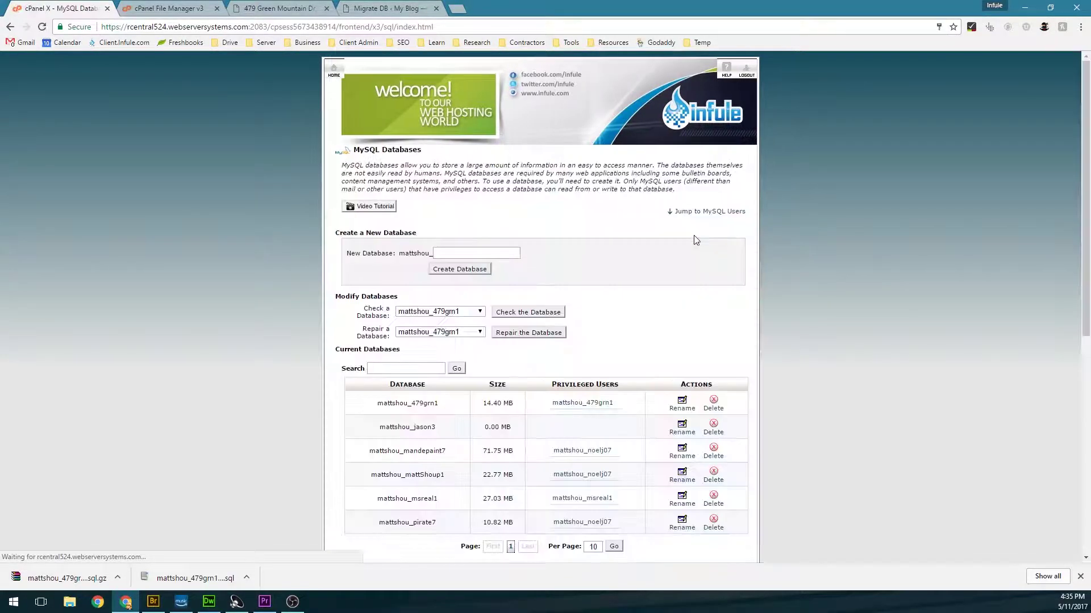
{"action": "scroll", "coordinate": [790, 350], "scroll_direction": "down", "scroll_amount": 7}
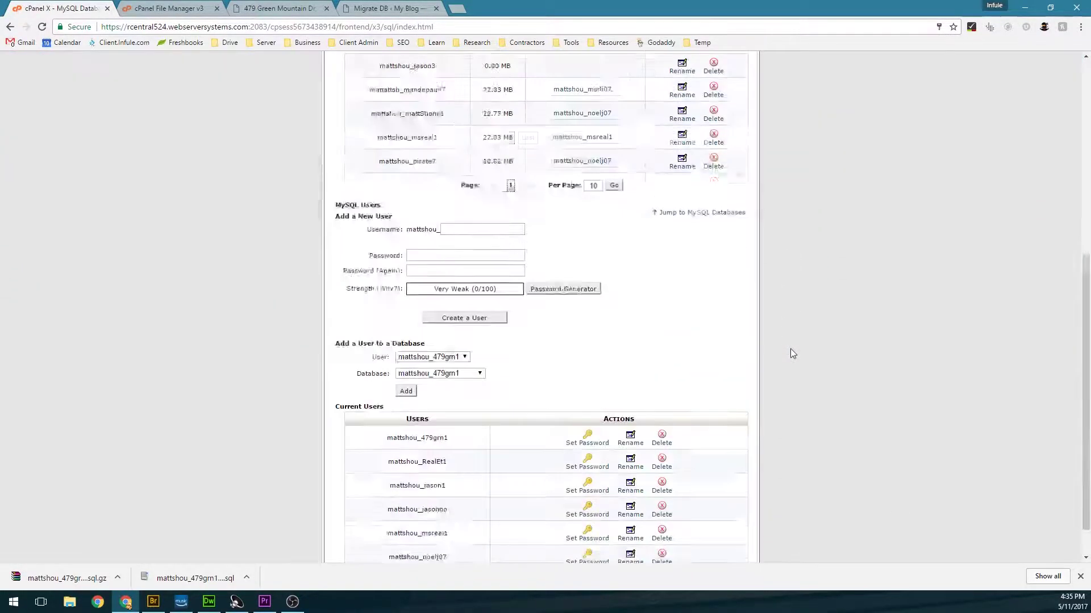
{"action": "left_click", "coordinate": [453, 315]}
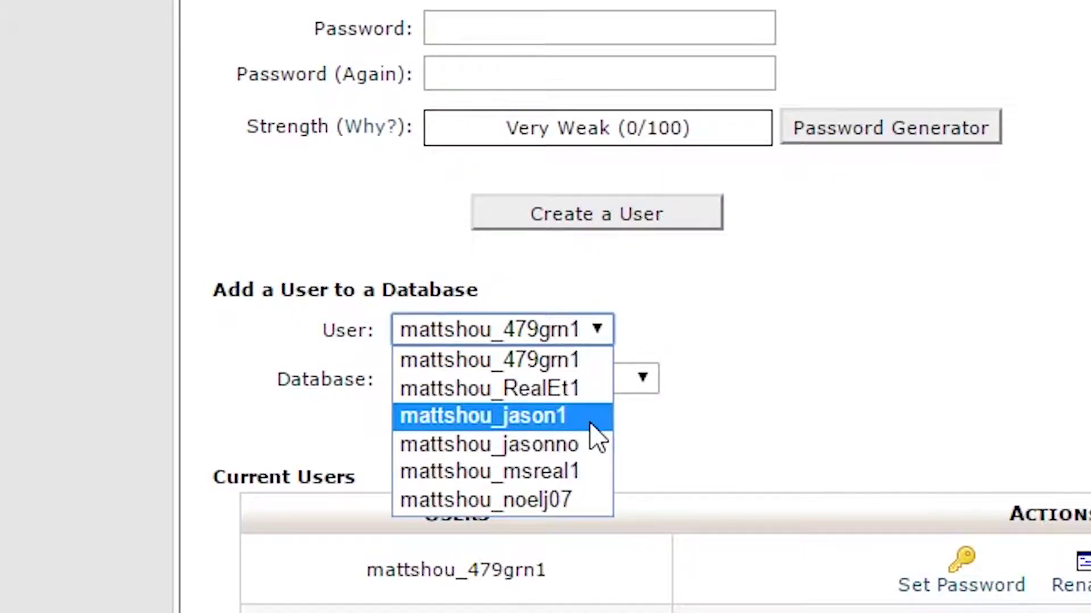
Add user jason1 to database jason3 with All Privileges, then go back
{"action": "left_click", "coordinate": [590, 421]}
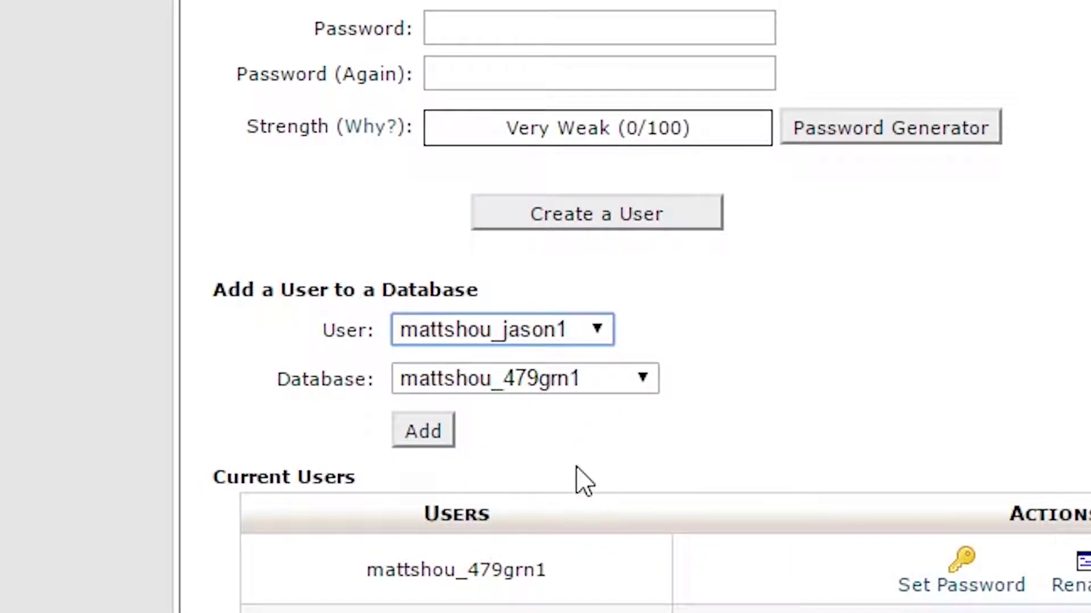
{"action": "left_click", "coordinate": [595, 331]}
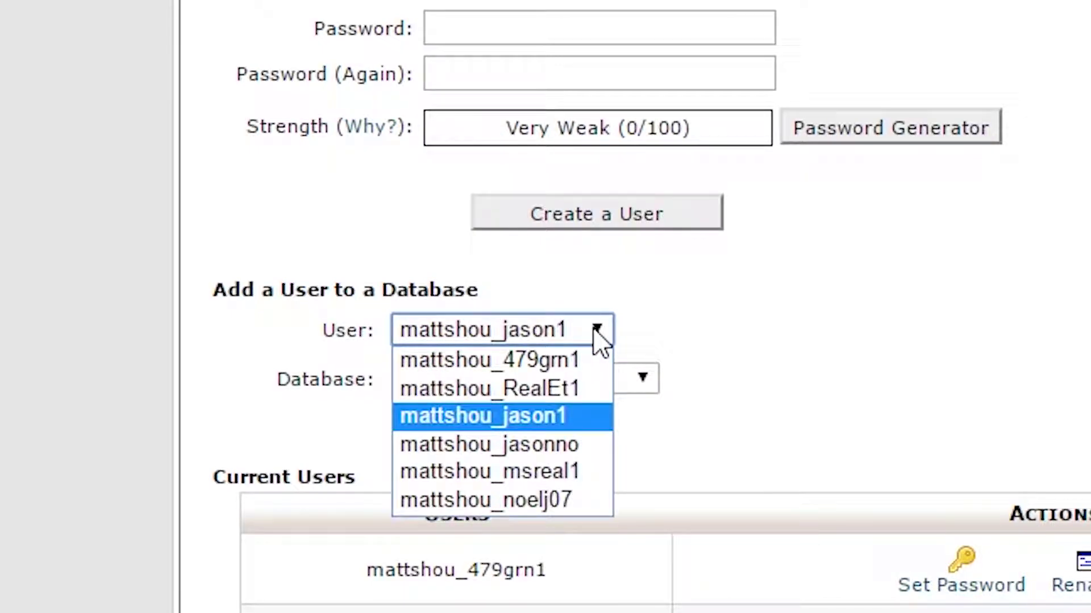
{"action": "left_click", "coordinate": [595, 333]}
{"action": "left_click", "coordinate": [575, 380]}
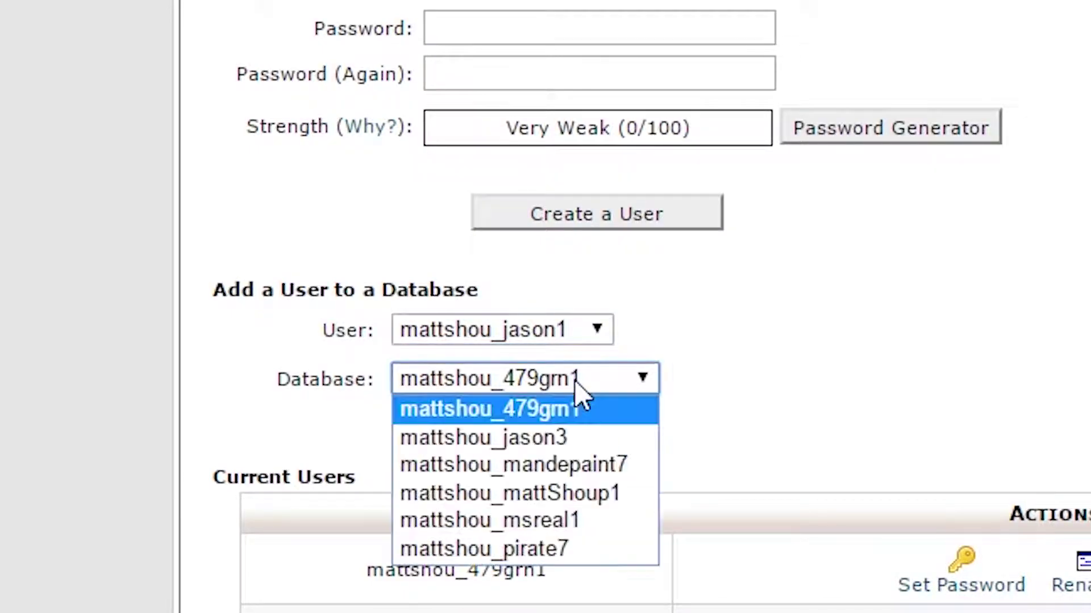
{"action": "left_click", "coordinate": [592, 438]}
{"action": "left_click", "coordinate": [433, 443]}
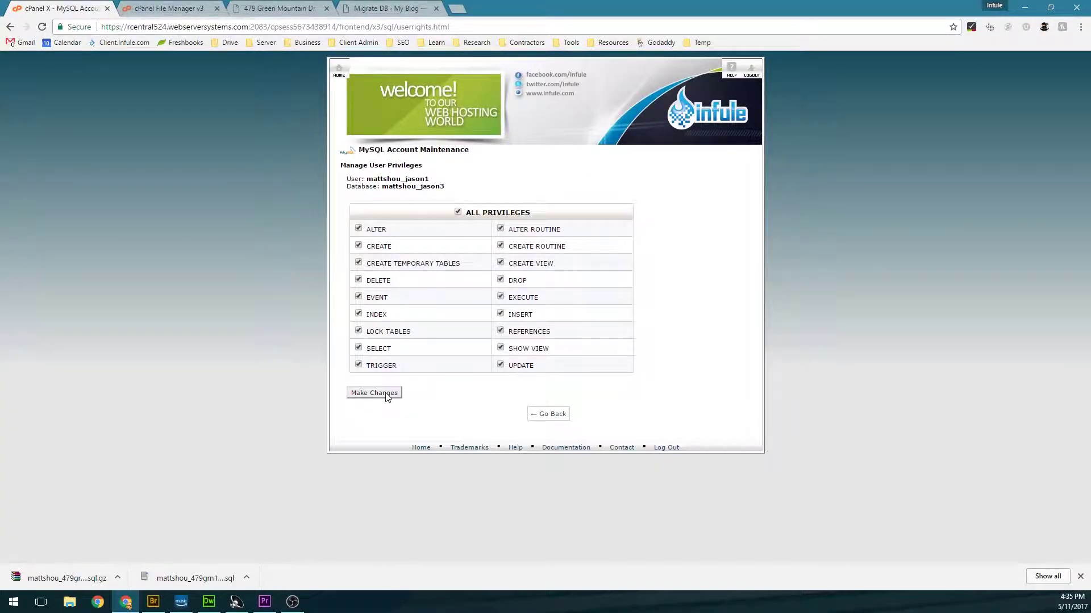
{"action": "left_click", "coordinate": [386, 394]}
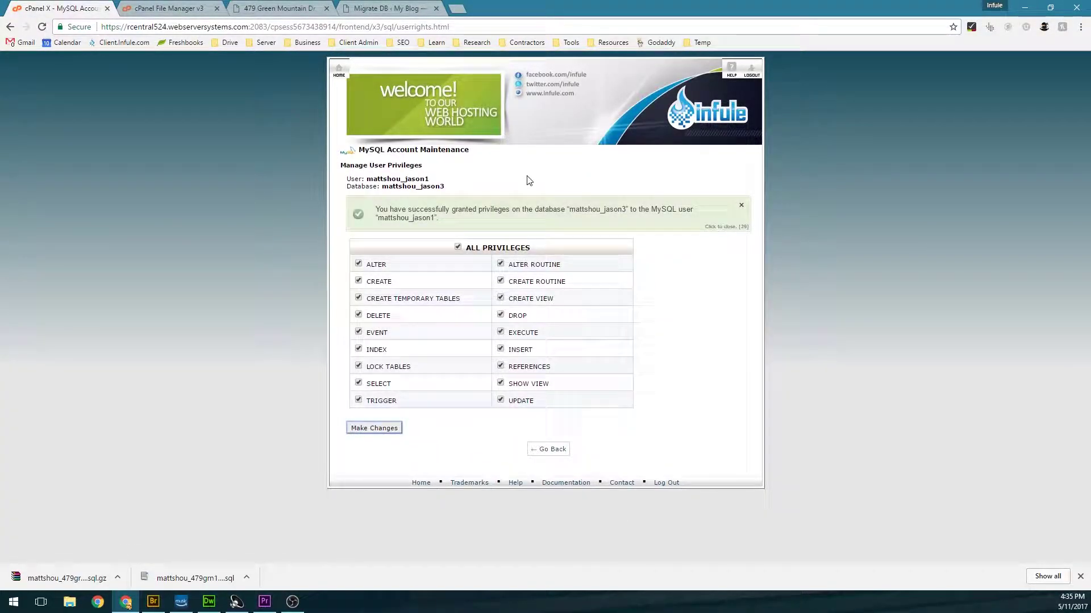
{"action": "left_click", "coordinate": [554, 449]}
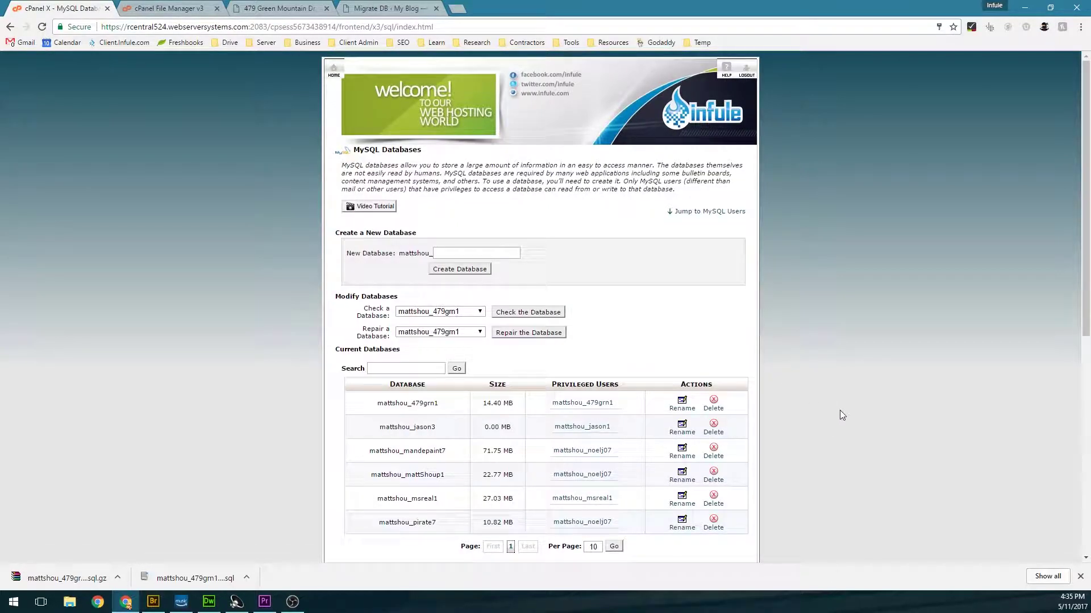
Copy the mattshou_jason3 database name to the clipboard
{"action": "left_click_drag", "start_coordinate": [444, 429], "coordinate": [377, 426]}
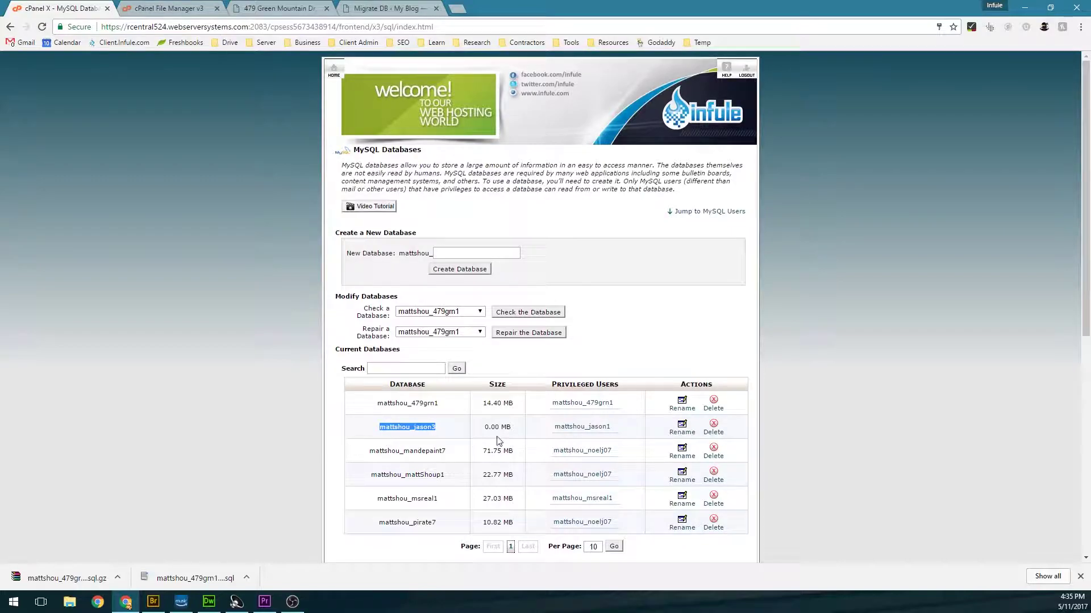
{"action": "right_click", "coordinate": [404, 431]}
{"action": "left_click", "coordinate": [430, 437]}
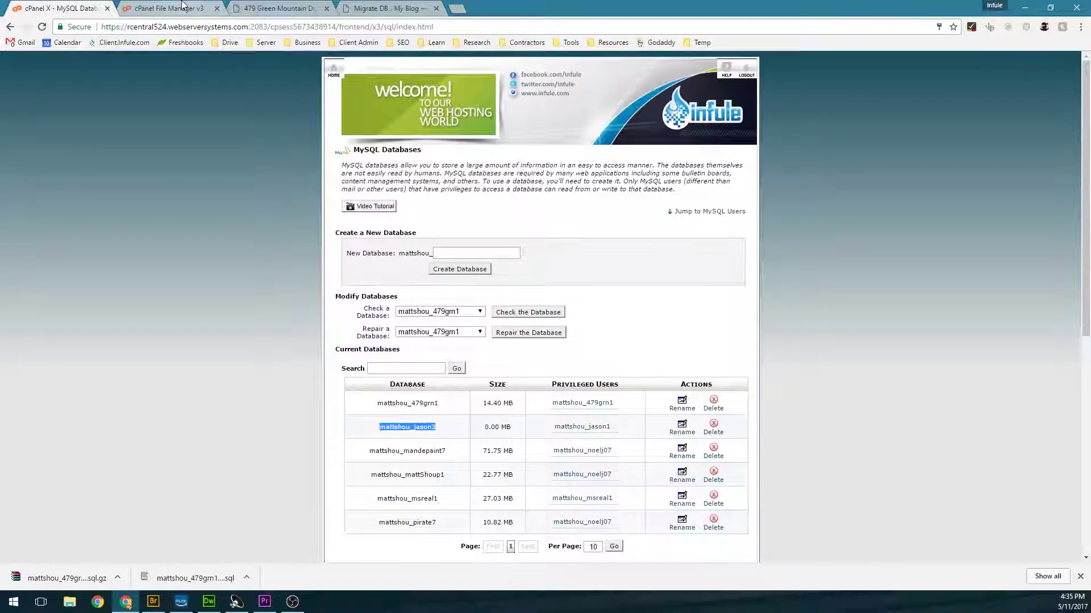
Open the jason folder's wp-config.php in the Code Editor
{"action": "left_click", "coordinate": [184, 6]}
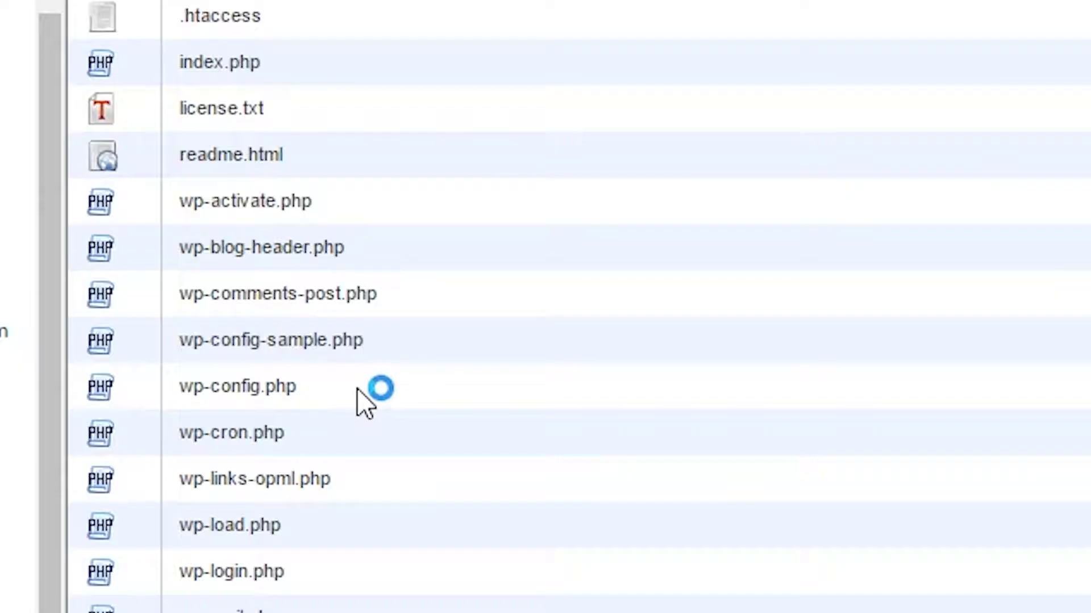
{"action": "left_click", "coordinate": [284, 333]}
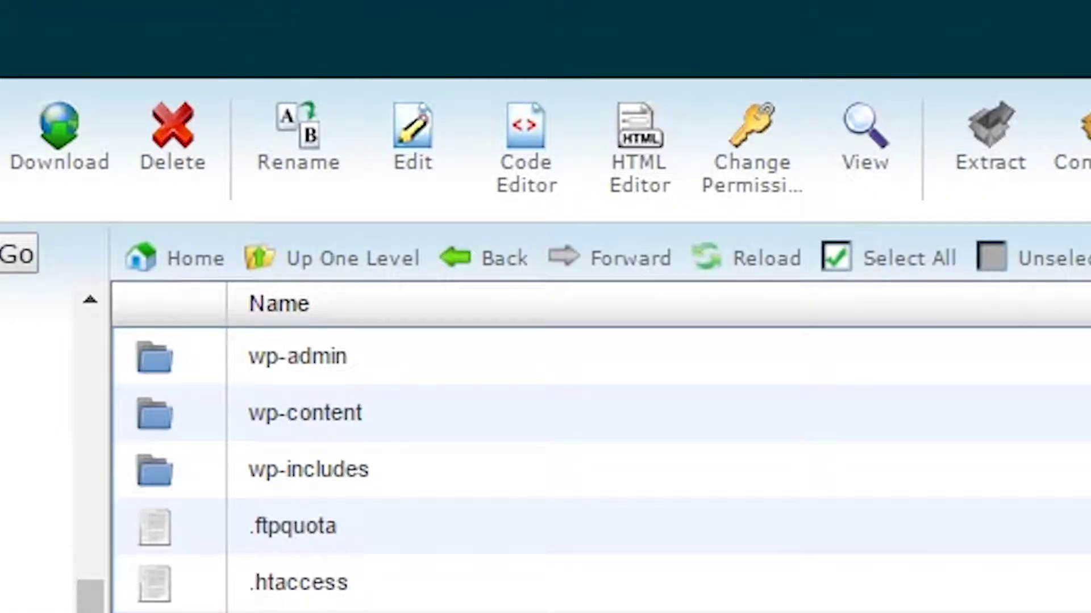
{"action": "left_click", "coordinate": [530, 163]}
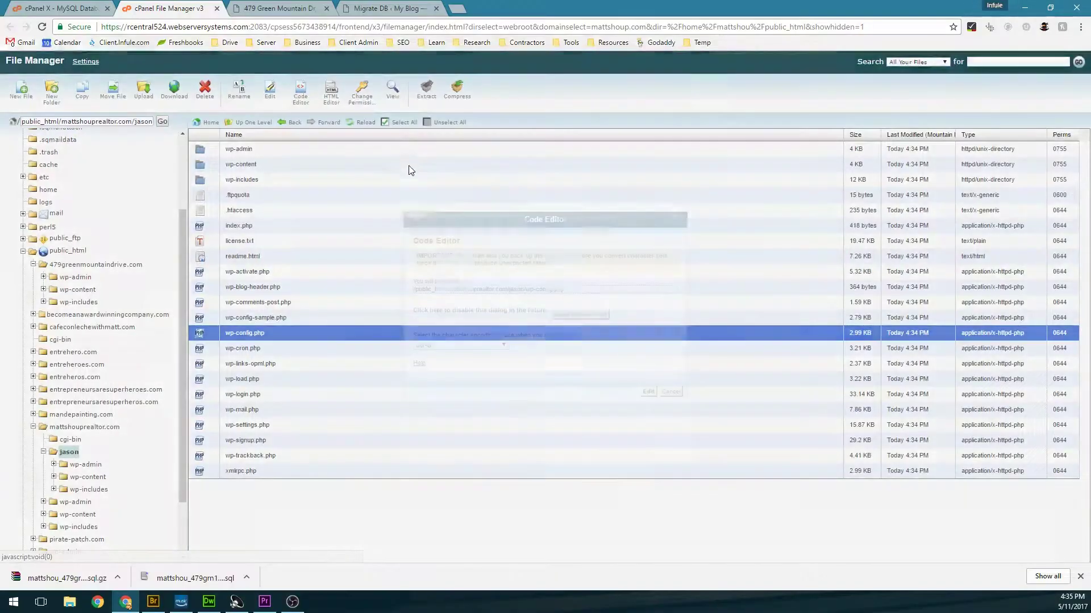
{"action": "left_click", "coordinate": [648, 394]}
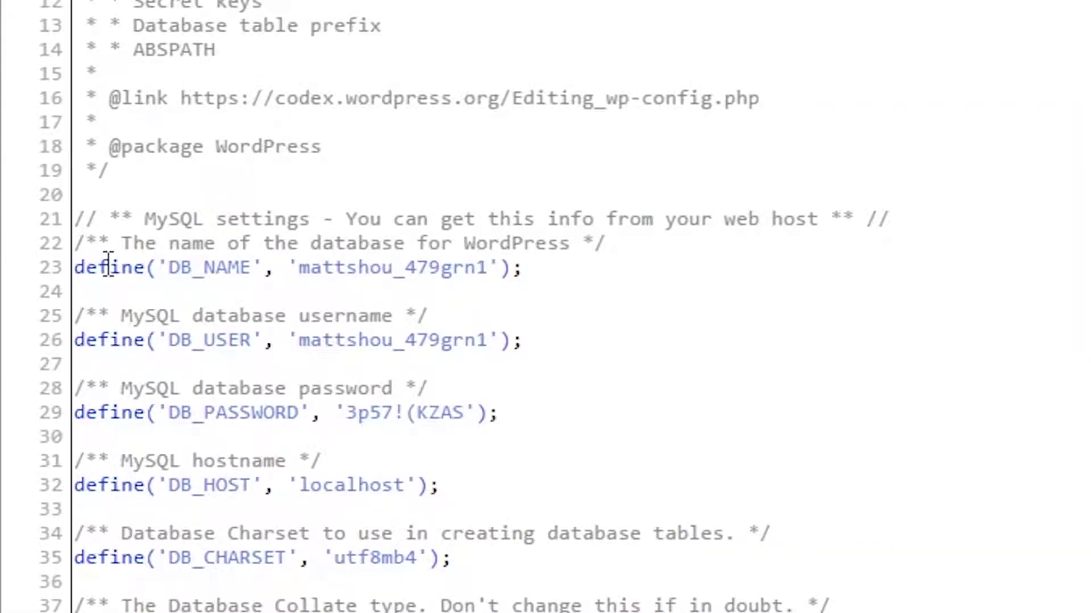
Paste mattshou_jason3 over the old DB_NAME value on line 23
{"action": "left_click_drag", "start_coordinate": [41, 272], "coordinate": [155, 273]}
{"action": "left_click_drag", "start_coordinate": [433, 269], "coordinate": [448, 269]}
{"action": "left_click", "coordinate": [316, 244]}
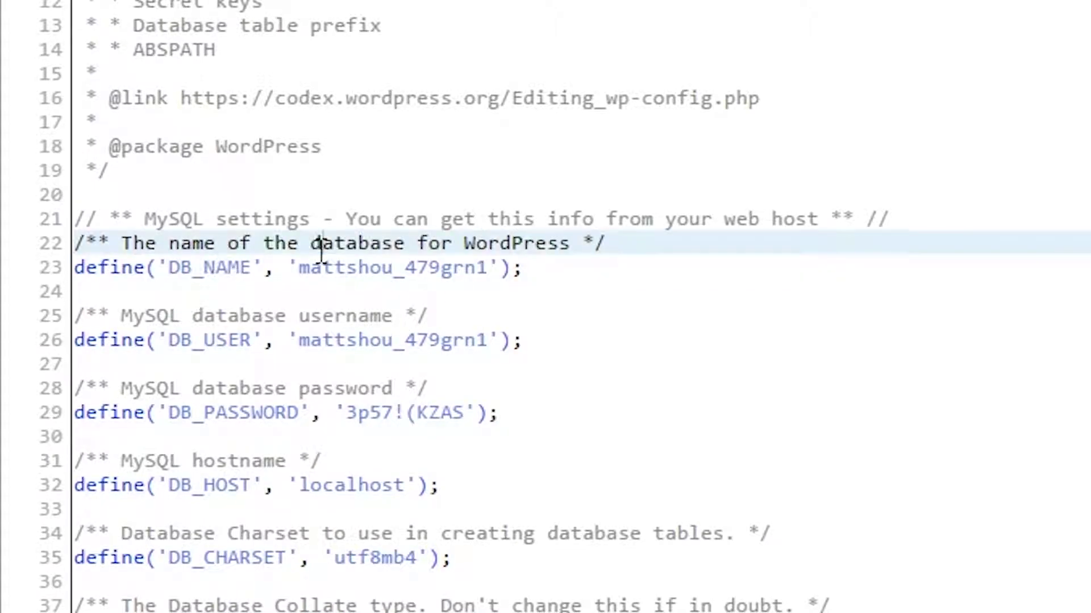
{"action": "left_click_drag", "start_coordinate": [297, 268], "coordinate": [492, 272]}
{"action": "key", "text": "ctrl+v"}
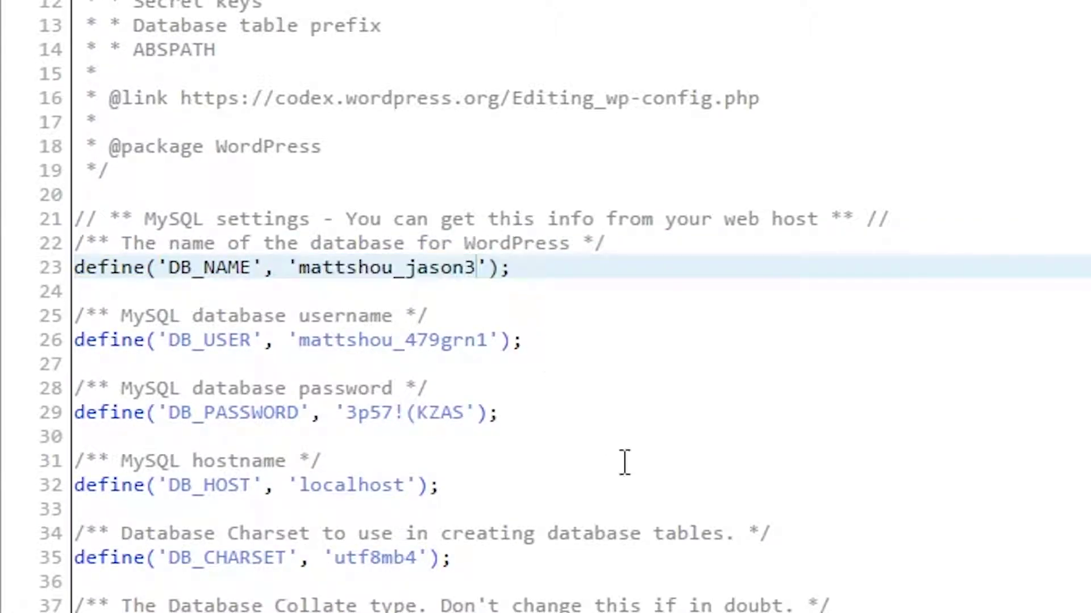
{"action": "left_click", "coordinate": [73, 8]}
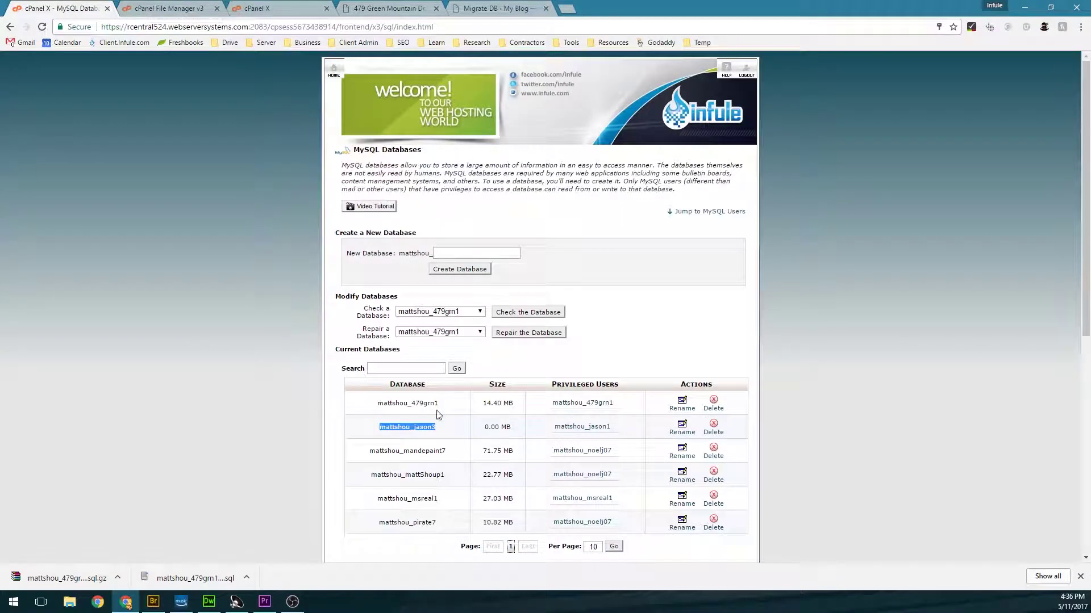
{"action": "left_click_drag", "start_coordinate": [616, 429], "coordinate": [553, 428]}
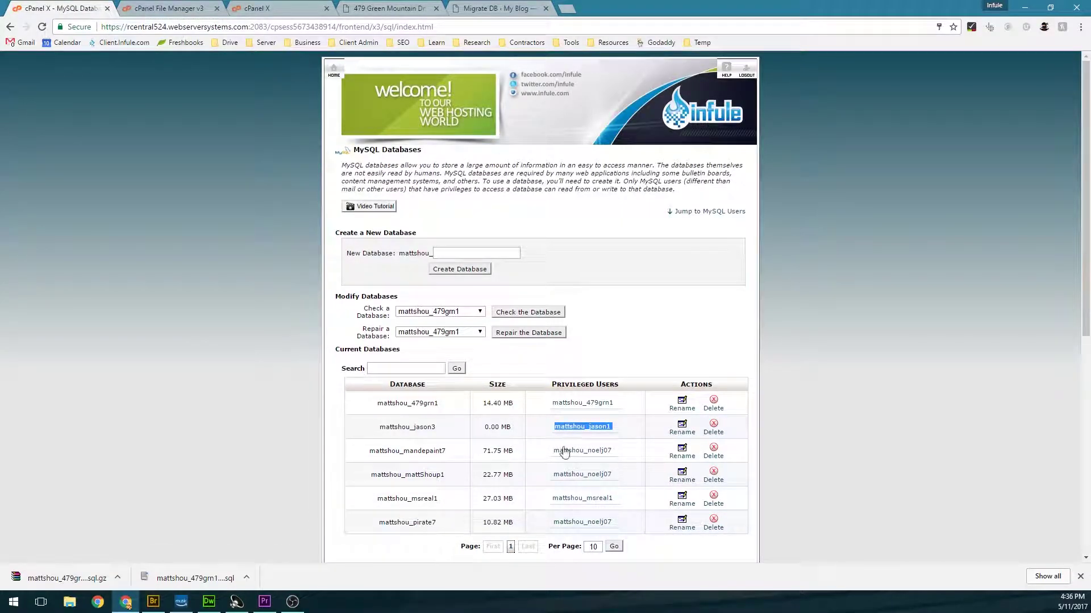
{"action": "key", "text": "ctrl+Tab"}
{"action": "key", "text": "ctrl+Tab"}
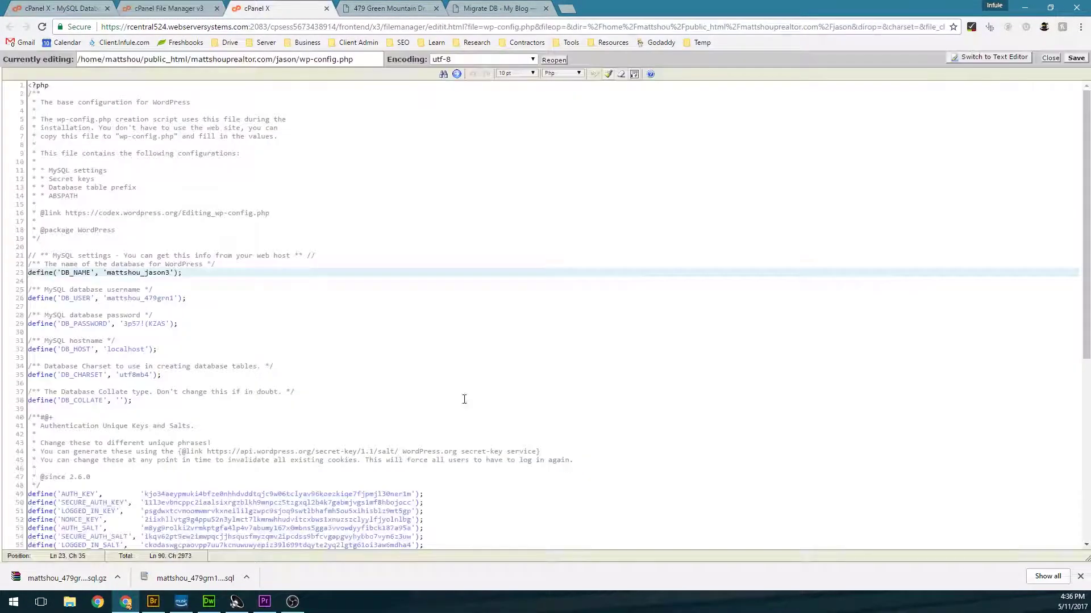
{"action": "left_click_drag", "start_coordinate": [176, 298], "coordinate": [107, 298]}
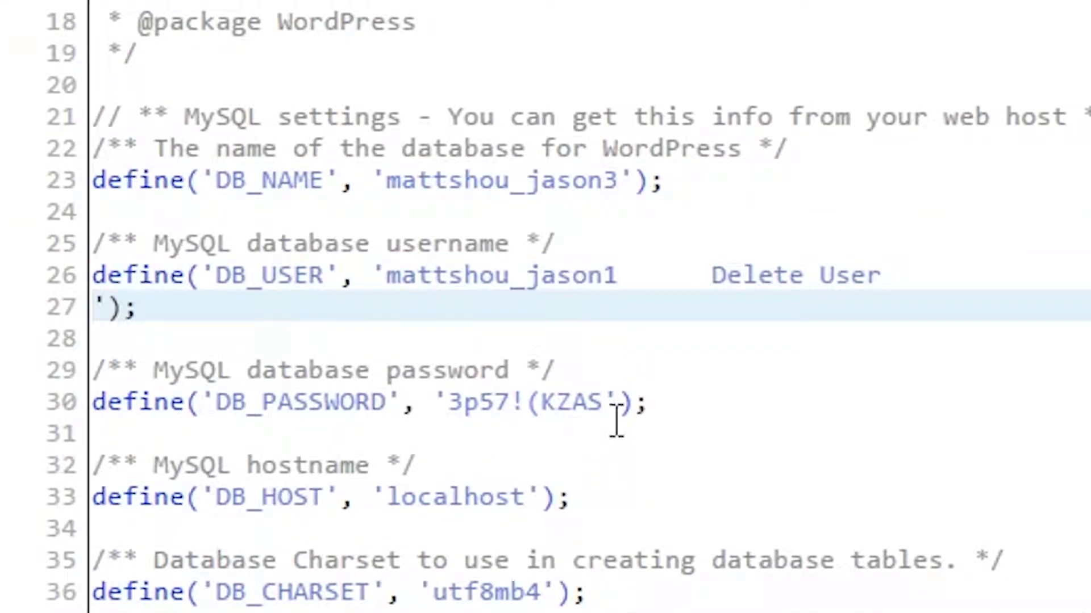
{"action": "key", "text": "BackSpace"}
{"action": "key", "text": "BackSpace"}
{"action": "key", "text": "BackSpace"}
{"action": "key", "text": "BackSpace"}
{"action": "key", "text": "BackSpace"}
{"action": "key", "text": "BackSpace"}
{"action": "key", "text": "BackSpace"}
{"action": "key", "text": "BackSpace"}
{"action": "key", "text": "BackSpace"}
{"action": "key", "text": "BackSpace"}
{"action": "key", "text": "BackSpace"}
{"action": "key", "text": "BackSpace"}
{"action": "key", "text": "BackSpace"}
{"action": "key", "text": "BackSpace"}
{"action": "key", "text": "BackSpace"}
{"action": "key", "text": "BackSpace"}
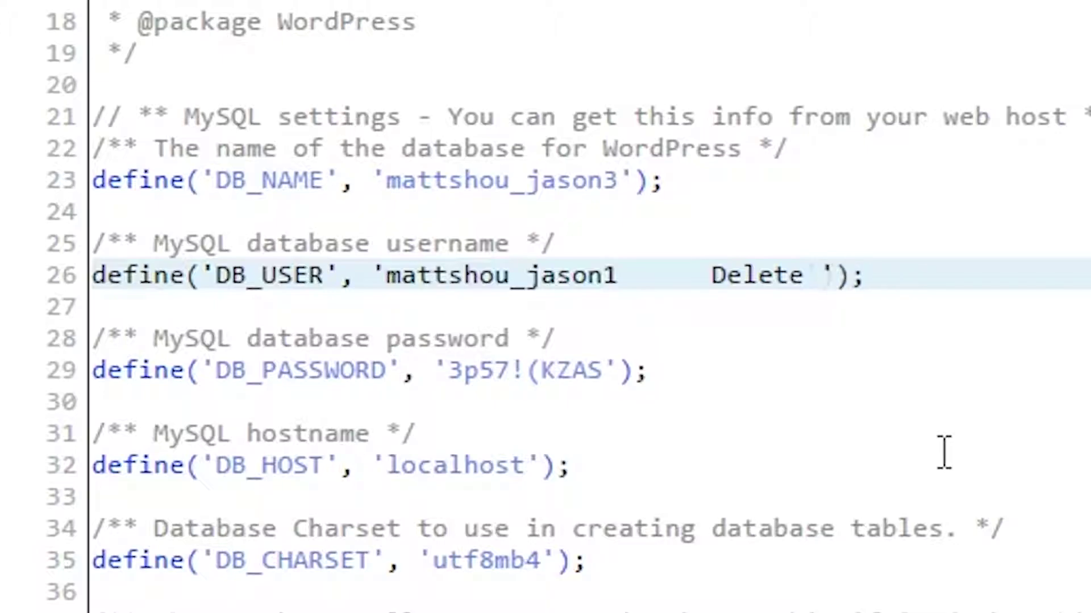
{"action": "key", "text": "ctrl+z"}
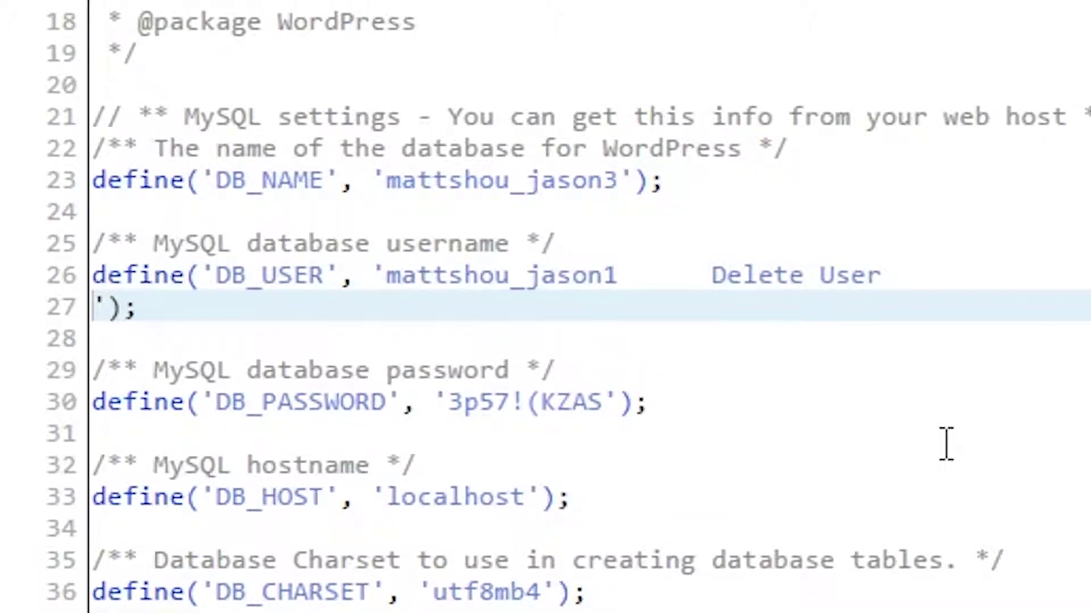
{"action": "left_click_drag", "start_coordinate": [97, 304], "coordinate": [619, 275]}
{"action": "key", "text": "Delete"}
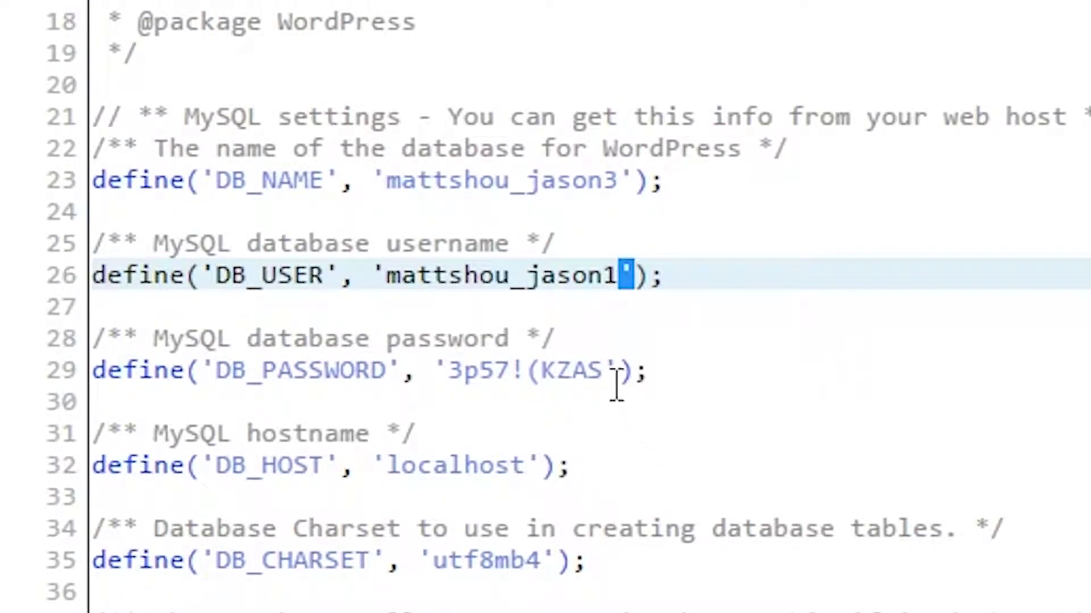
Replace DB_PASSWORD with the new password and save wp-config.php
{"action": "left_click_drag", "start_coordinate": [604, 372], "coordinate": [452, 372]}
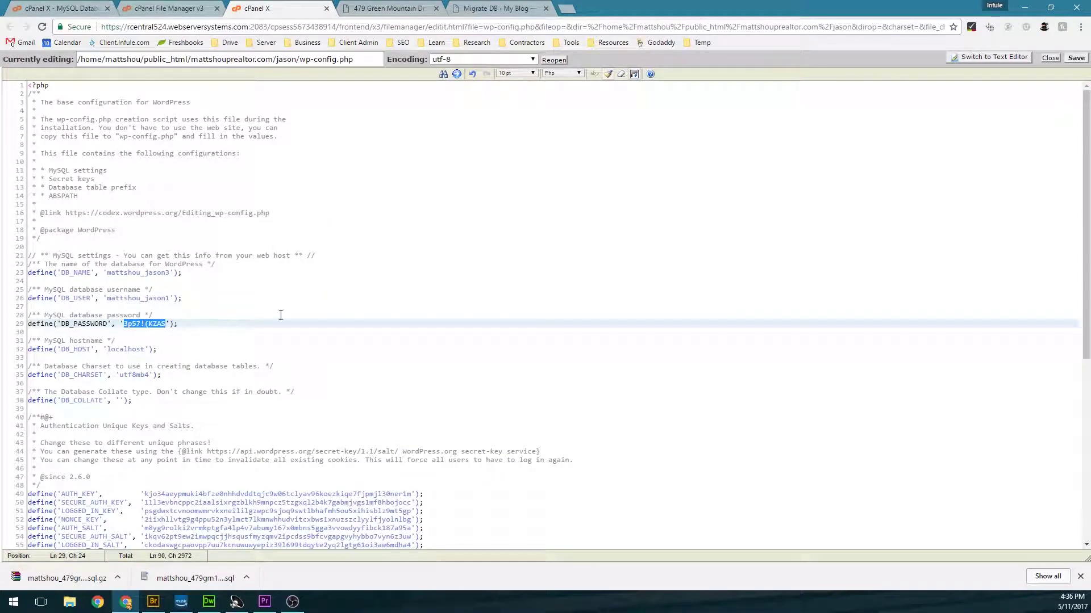
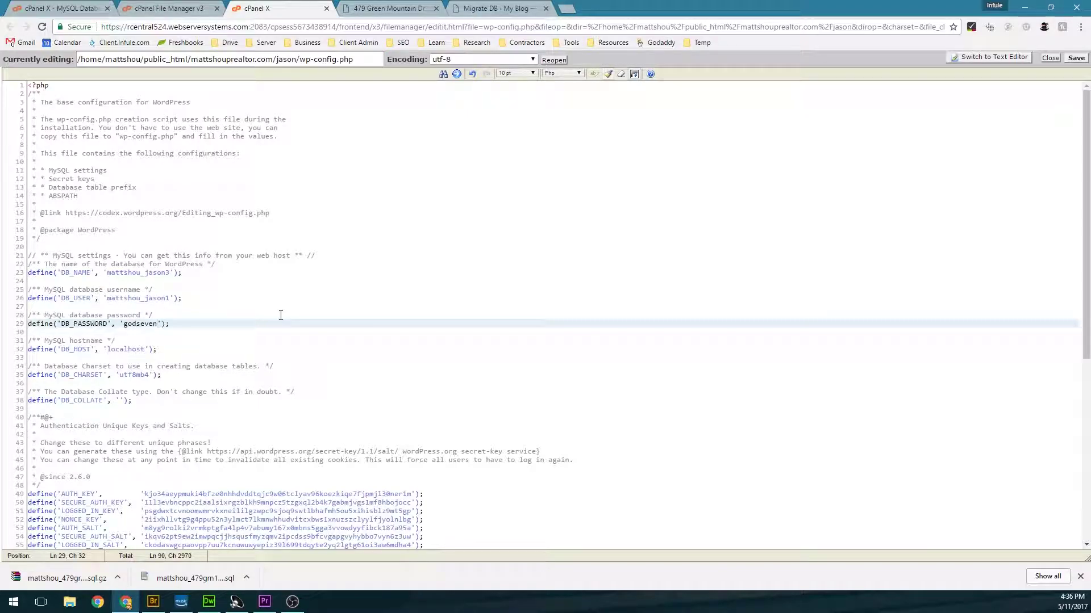
{"action": "left_click", "coordinate": [1075, 58]}
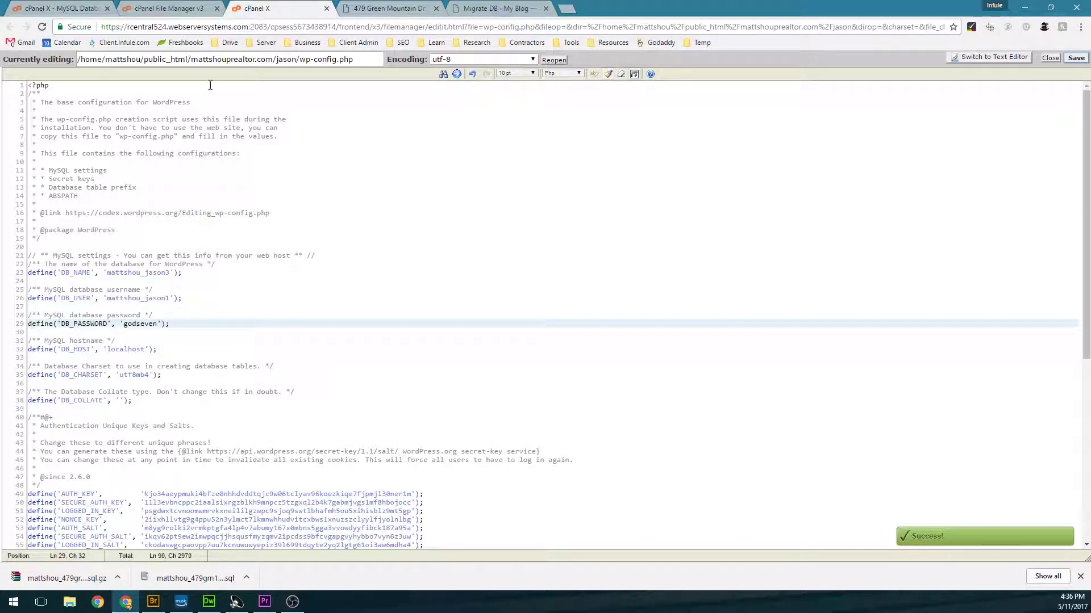
{"action": "left_click", "coordinate": [166, 8]}
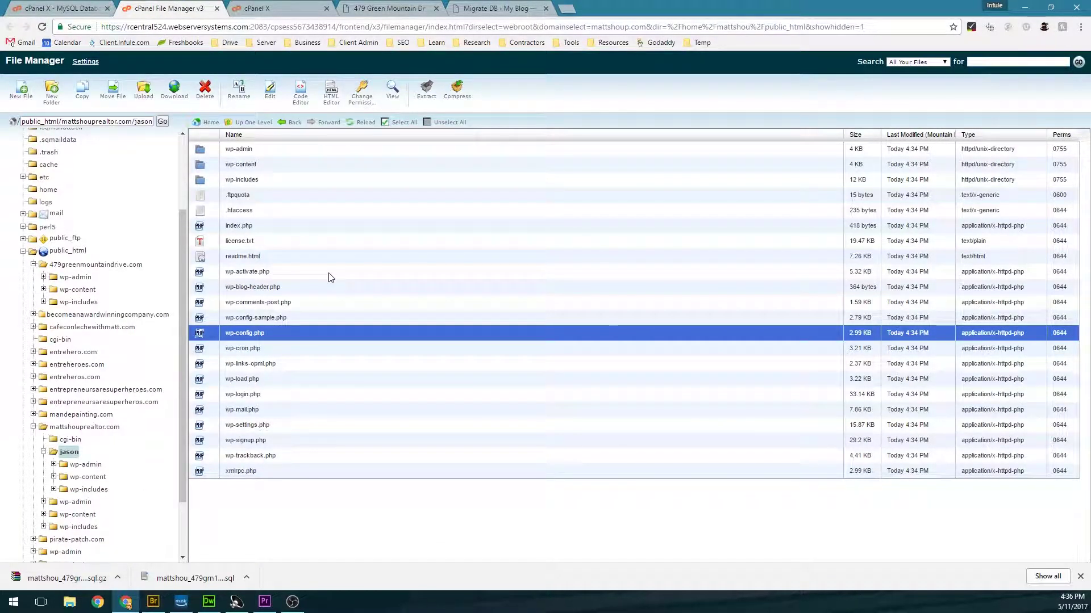
Reselect wp-config.php in File Manager and return to the databases tab
{"action": "left_click", "coordinate": [284, 337]}
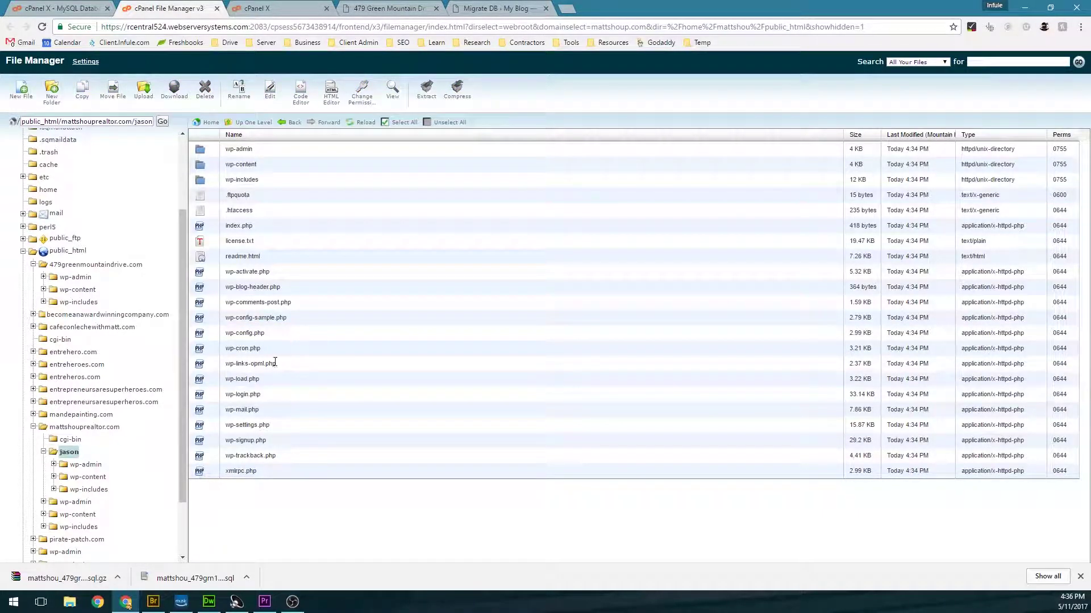
{"action": "left_click", "coordinate": [250, 337]}
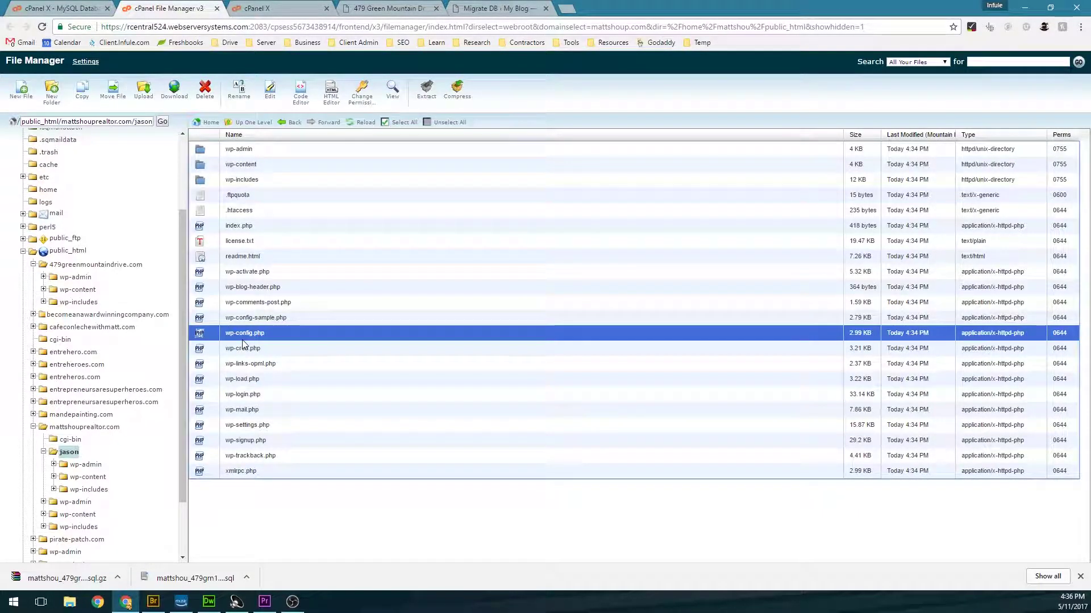
{"action": "left_click", "coordinate": [59, 7]}
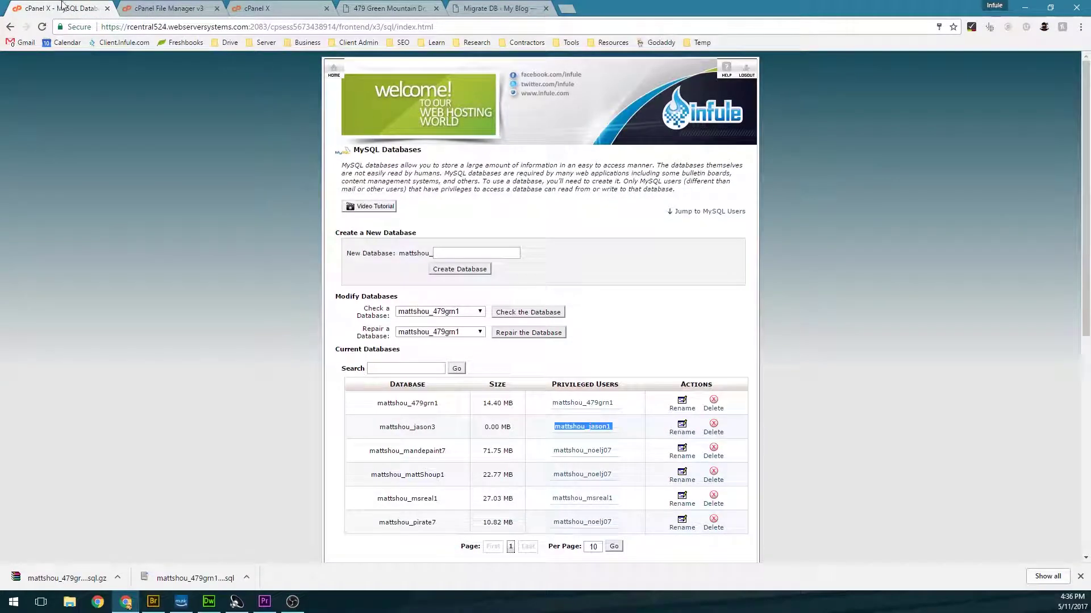
{"action": "left_click", "coordinate": [409, 8]}
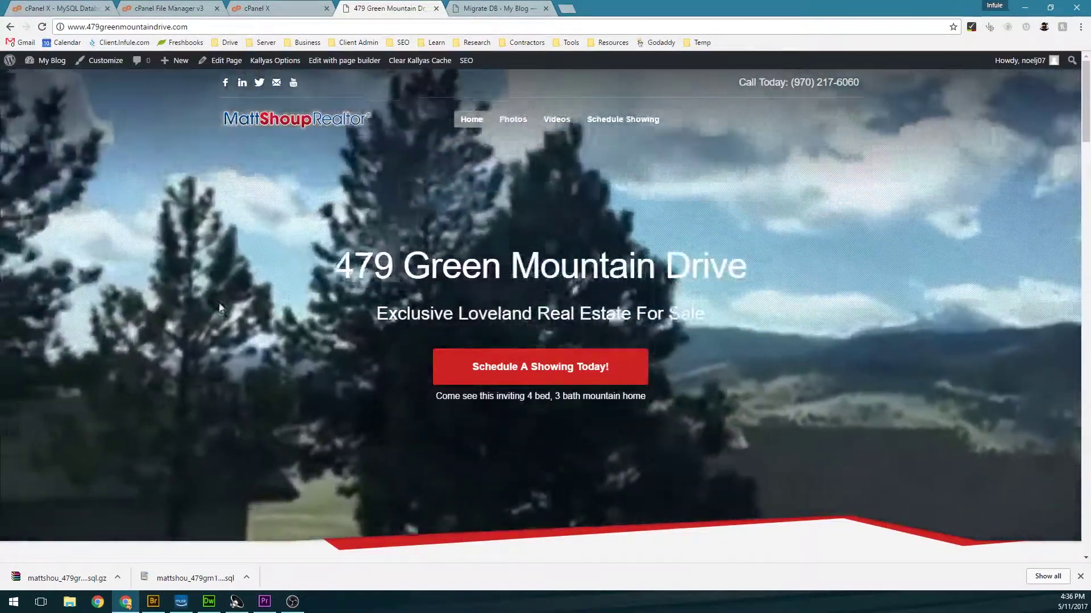
{"action": "scroll", "coordinate": [233, 314], "scroll_direction": "down", "scroll_amount": 8}
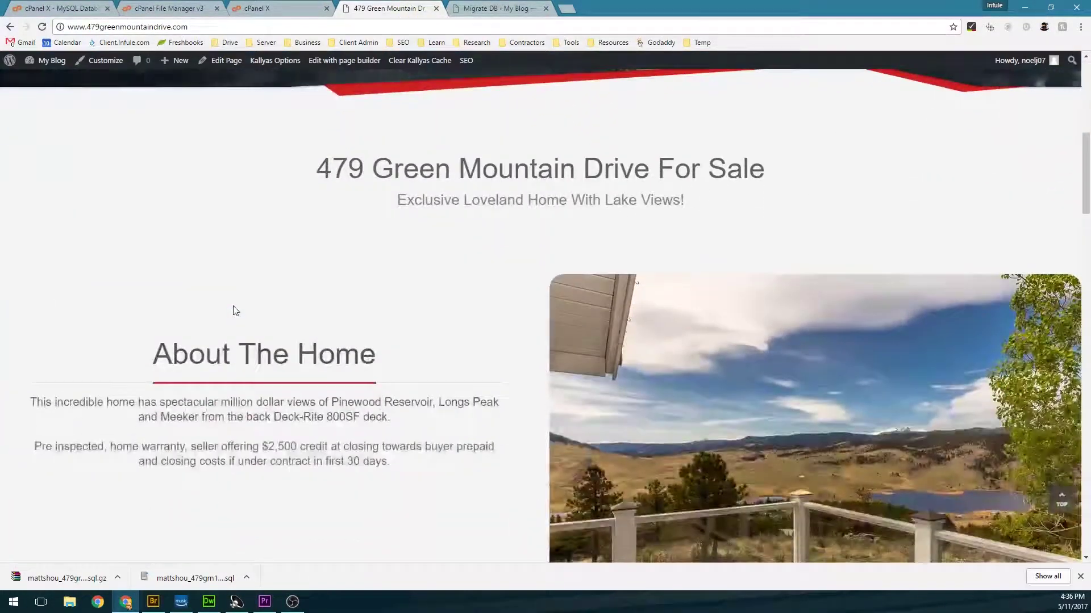
{"action": "scroll", "coordinate": [235, 307], "scroll_direction": "down", "scroll_amount": 6}
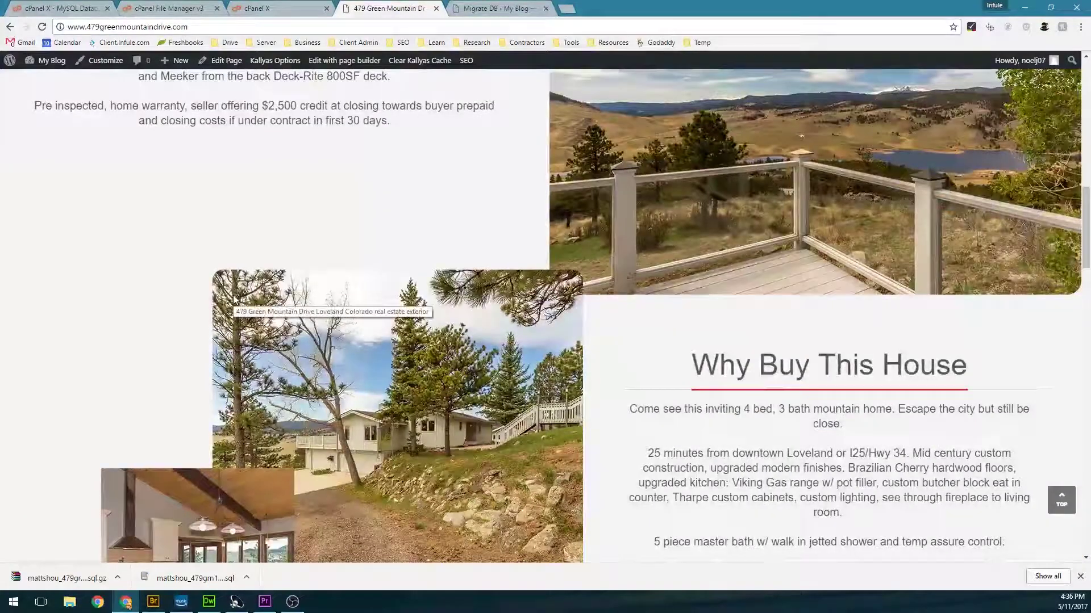
{"action": "scroll", "coordinate": [739, 392], "scroll_direction": "down", "scroll_amount": 8}
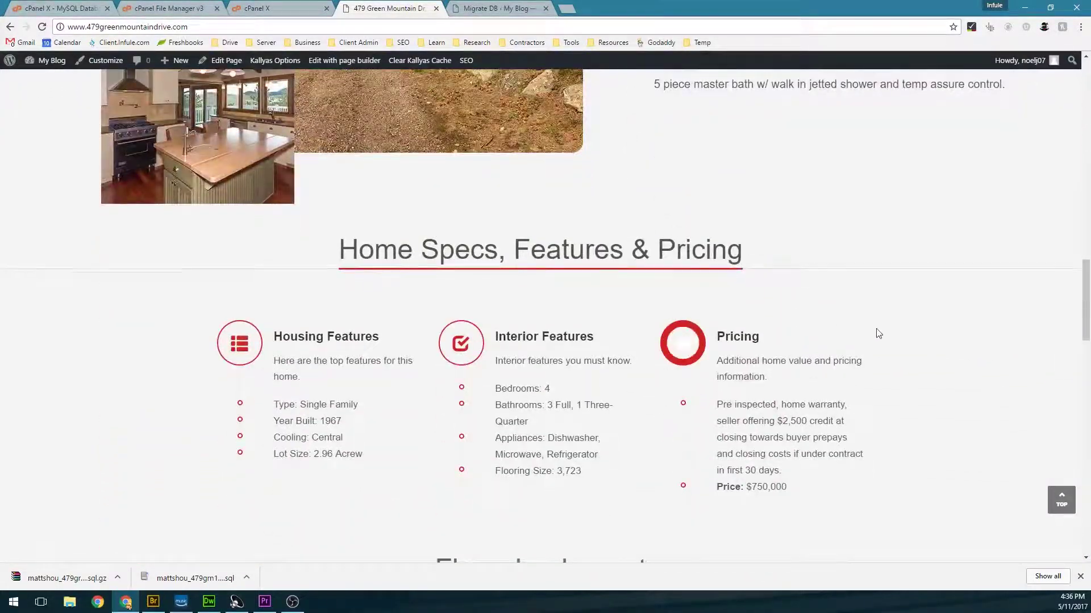
{"action": "scroll", "coordinate": [878, 334], "scroll_direction": "down", "scroll_amount": 2}
{"action": "scroll", "coordinate": [878, 333], "scroll_direction": "up", "scroll_amount": 15}
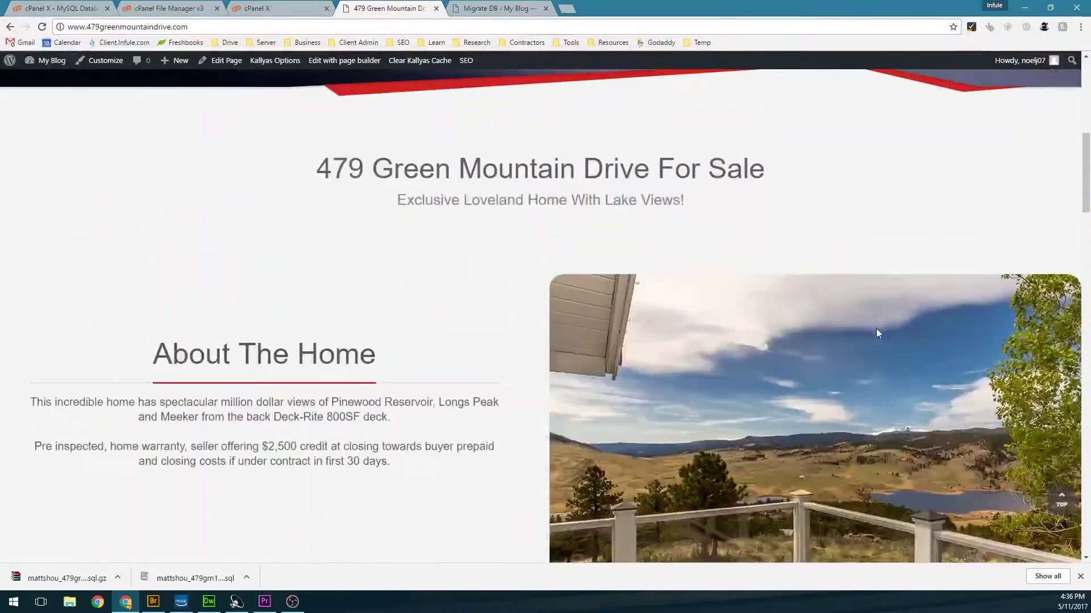
{"action": "scroll", "coordinate": [876, 328], "scroll_direction": "up", "scroll_amount": 8}
{"action": "left_click_drag", "start_coordinate": [87, 26], "coordinate": [515, 4]}
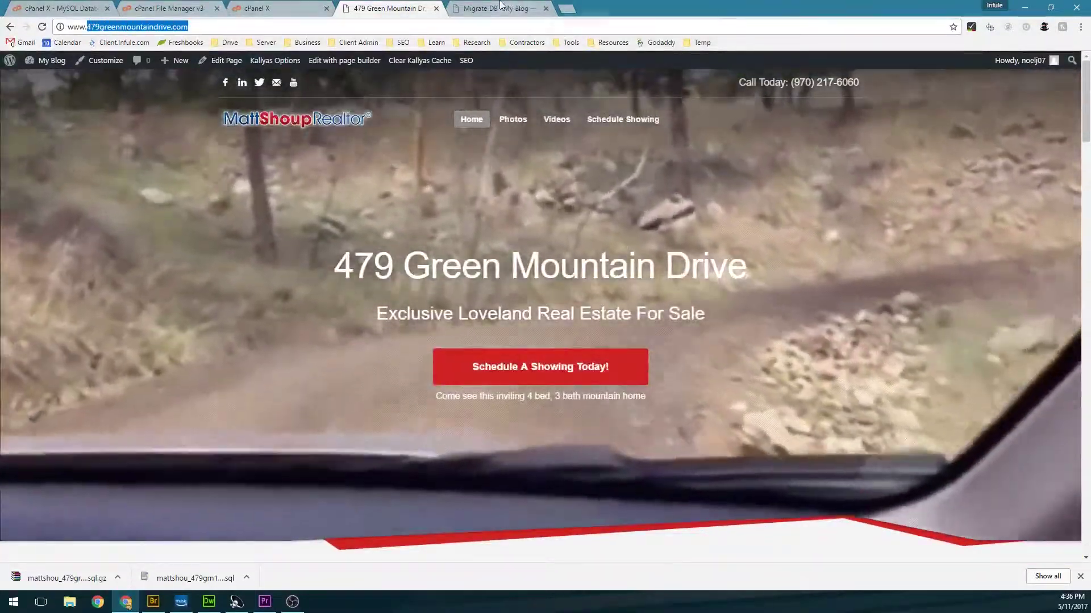
{"action": "left_click", "coordinate": [506, 8]}
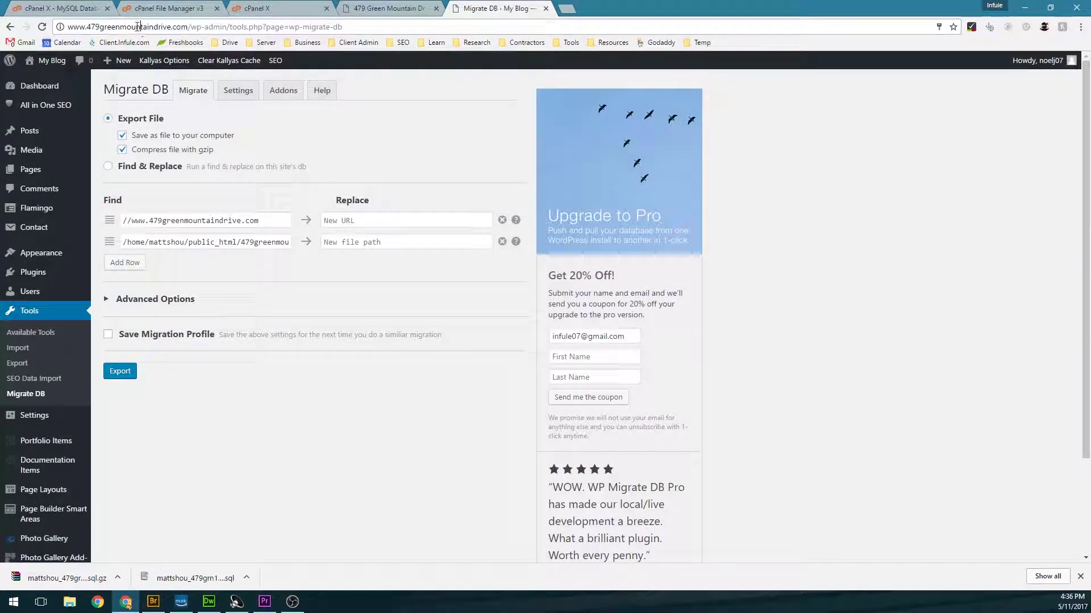
Uncheck 'Compress file with gzip' in the Migrate DB export settings
{"action": "left_click_drag", "start_coordinate": [87, 27], "coordinate": [359, 31]}
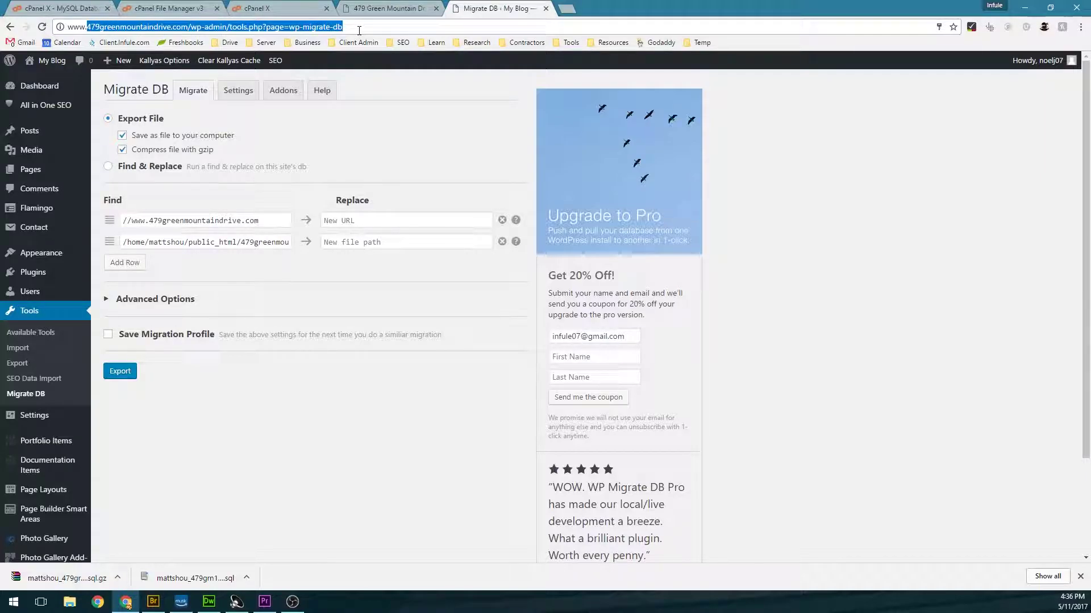
{"action": "left_click_drag", "start_coordinate": [105, 90], "coordinate": [168, 89]}
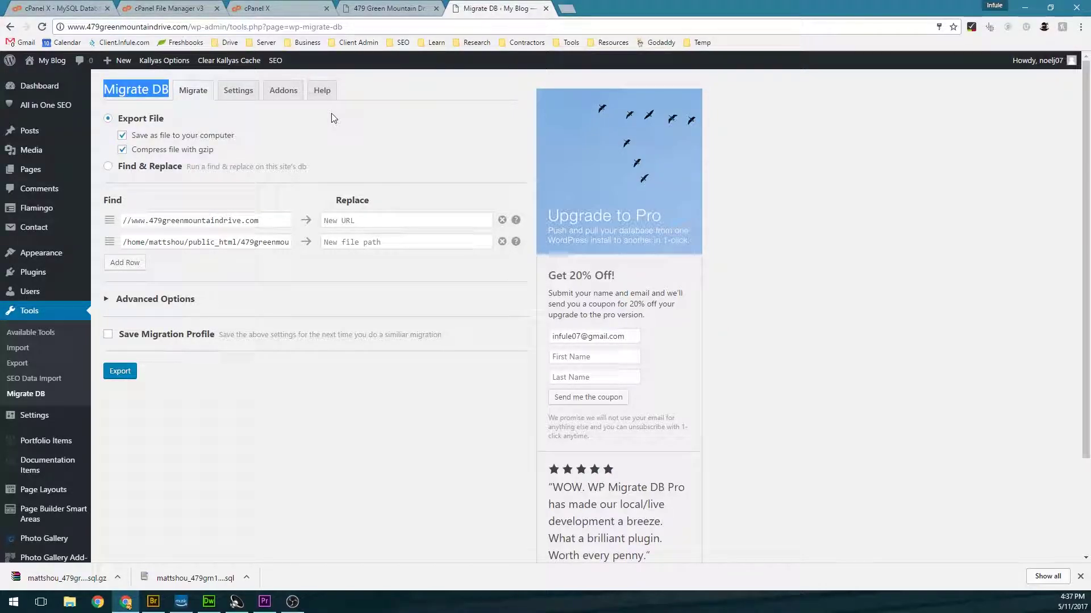
{"action": "left_click", "coordinate": [126, 92]}
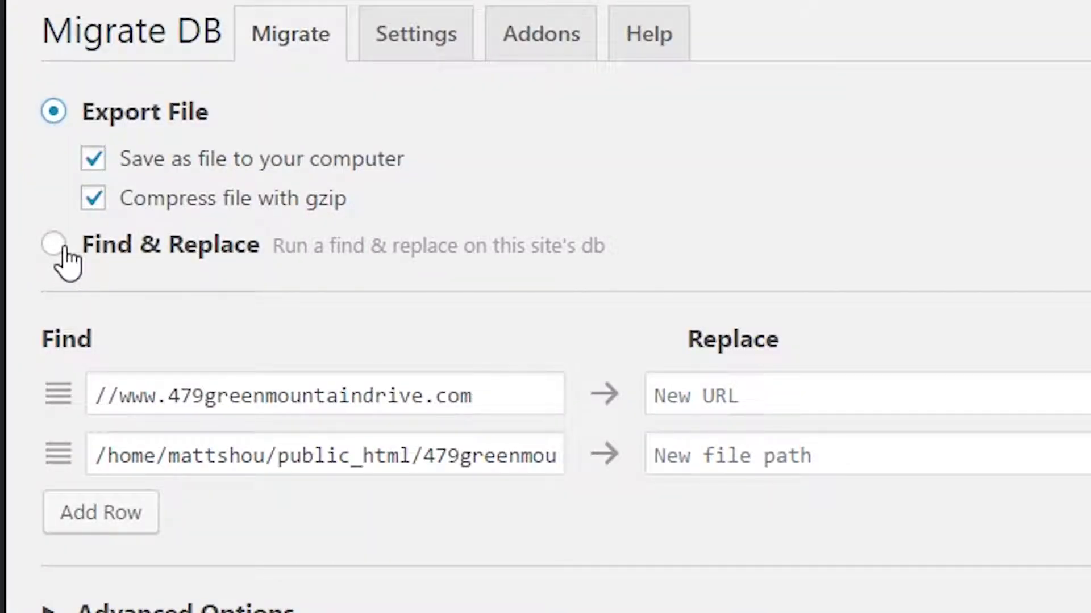
{"action": "left_click", "coordinate": [93, 200]}
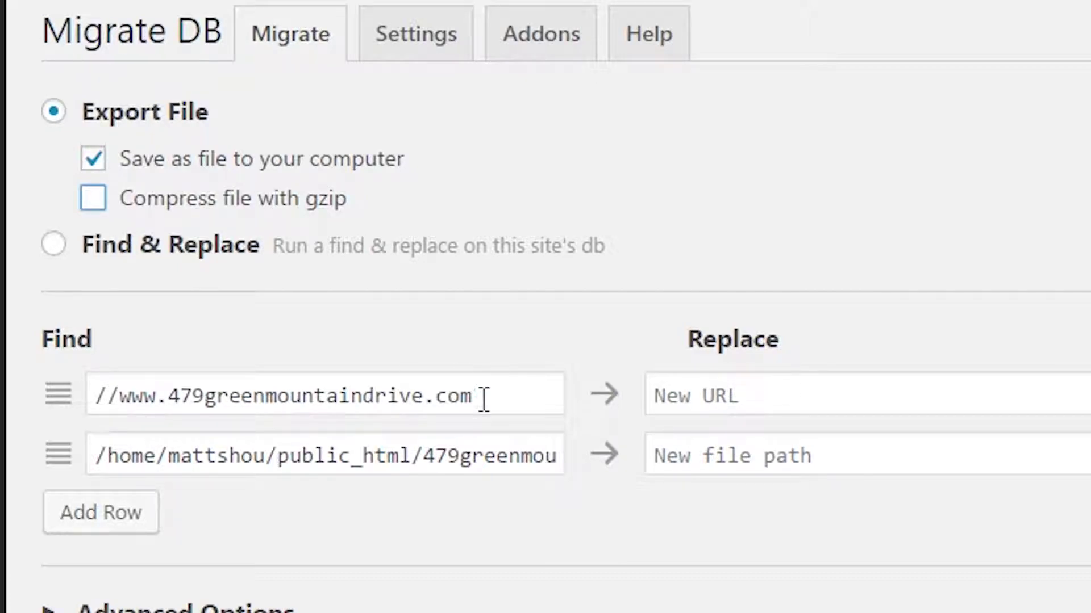
{"action": "left_click_drag", "start_coordinate": [492, 393], "coordinate": [120, 380]}
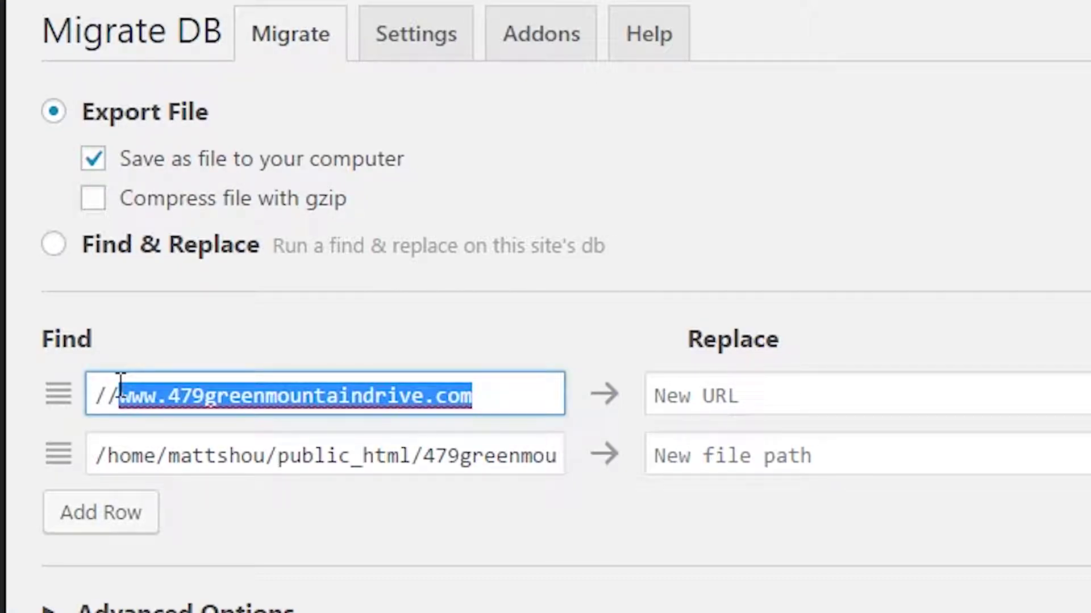
Enter //mattshouprealtor.com/jason as the replacement for the old site URL
{"action": "left_click", "coordinate": [718, 389]}
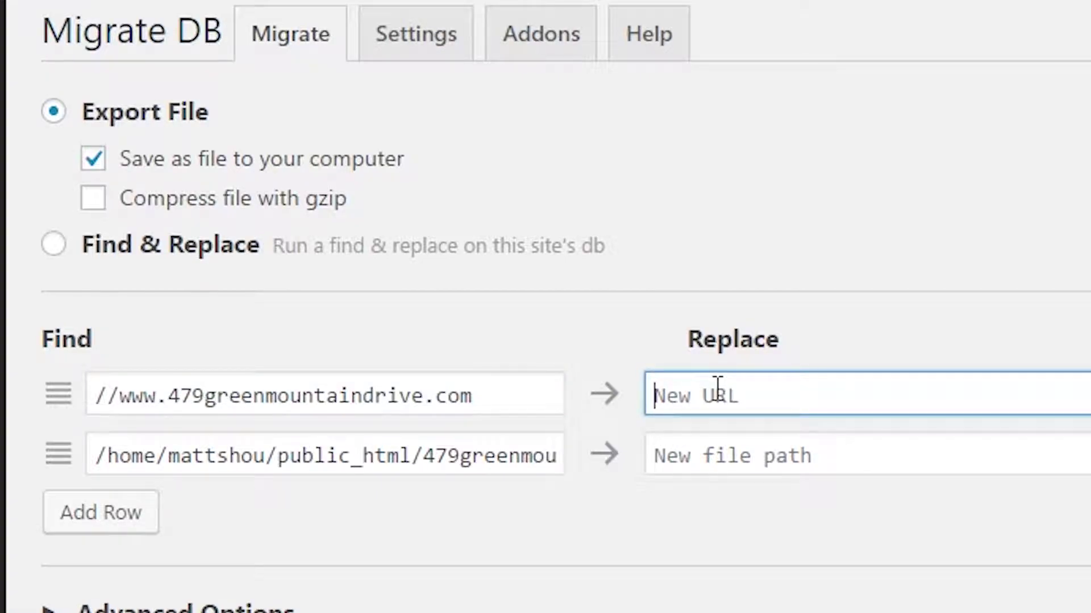
{"action": "type", "text": "//"}
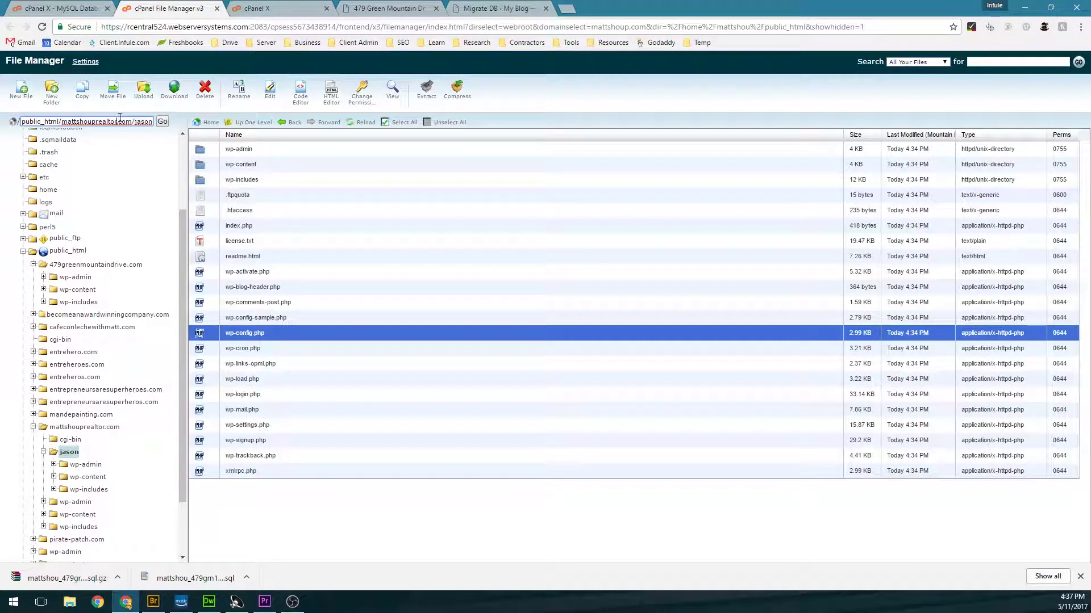
{"action": "triple_click", "coordinate": [120, 119]}
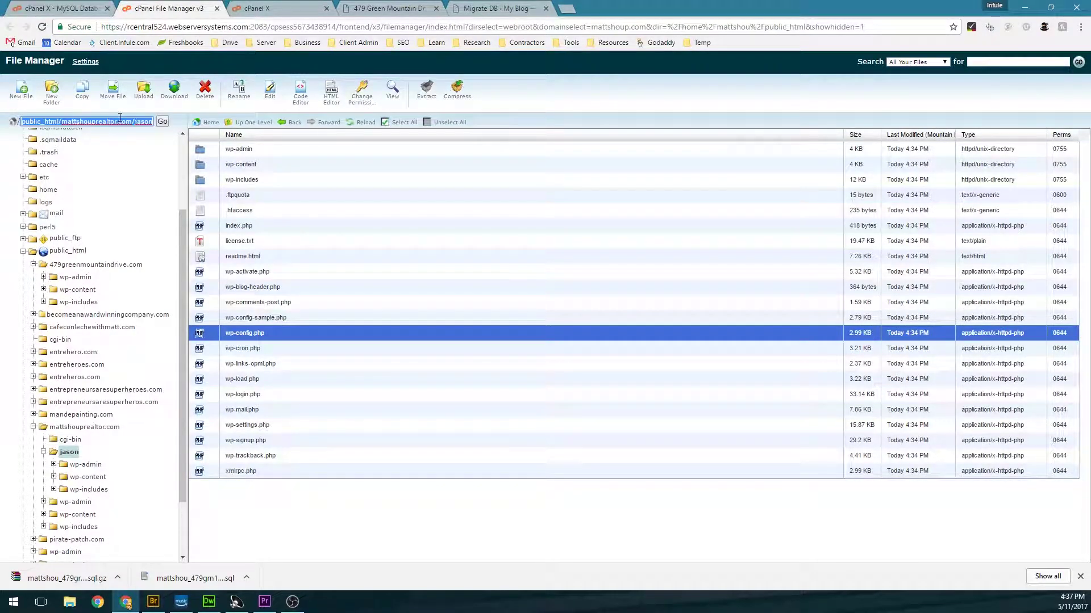
{"action": "left_click", "coordinate": [473, 7]}
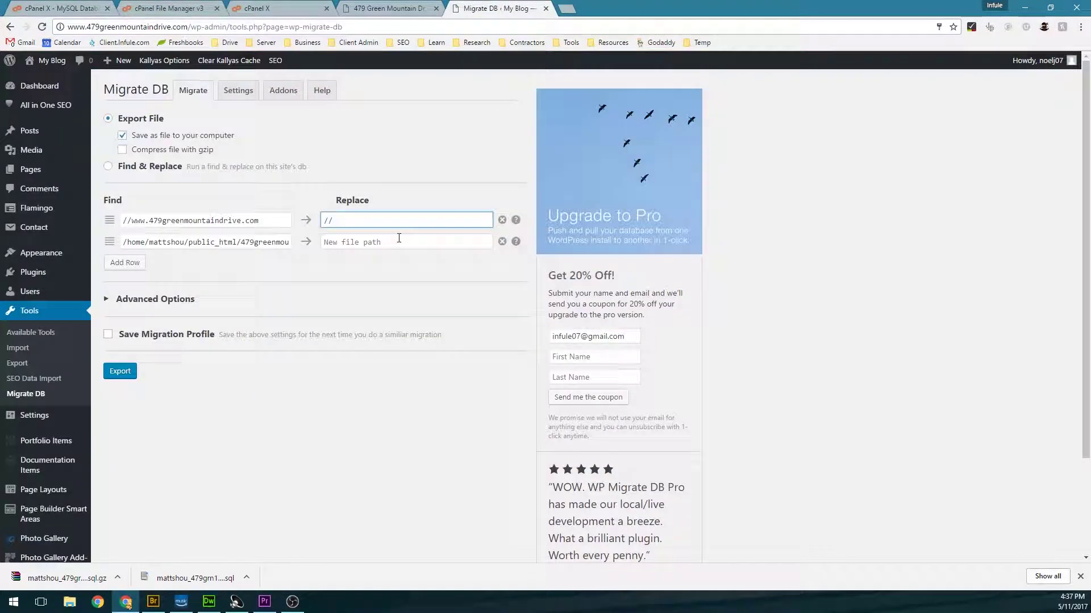
{"action": "left_click", "coordinate": [371, 218]}
{"action": "type", "text": "//"}
{"action": "key", "text": "ctrl+v"}
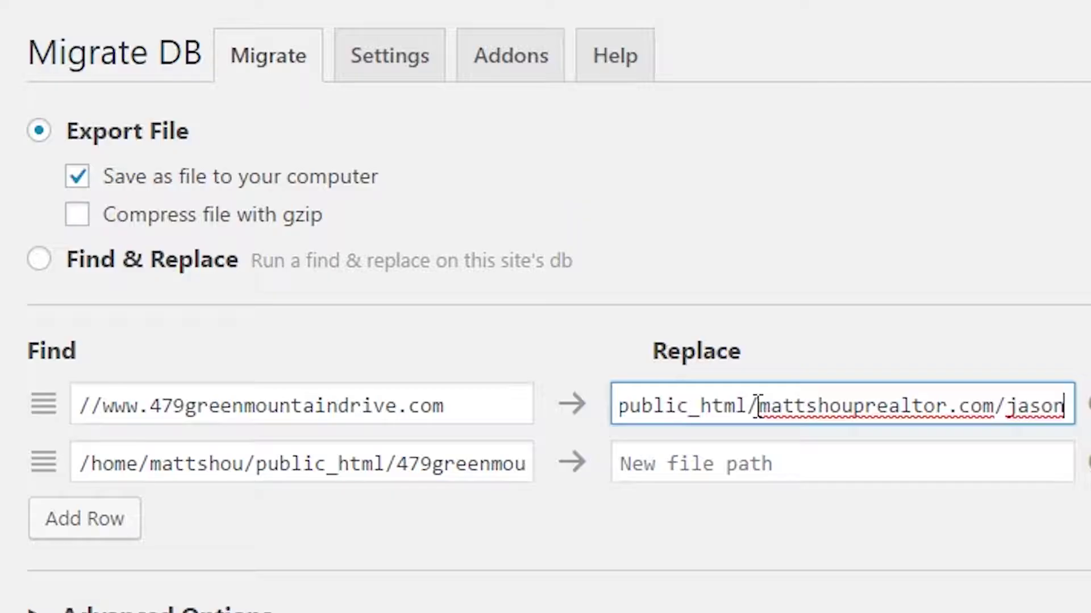
{"action": "left_click_drag", "start_coordinate": [758, 406], "coordinate": [641, 406]}
{"action": "key", "text": "BackSpace"}
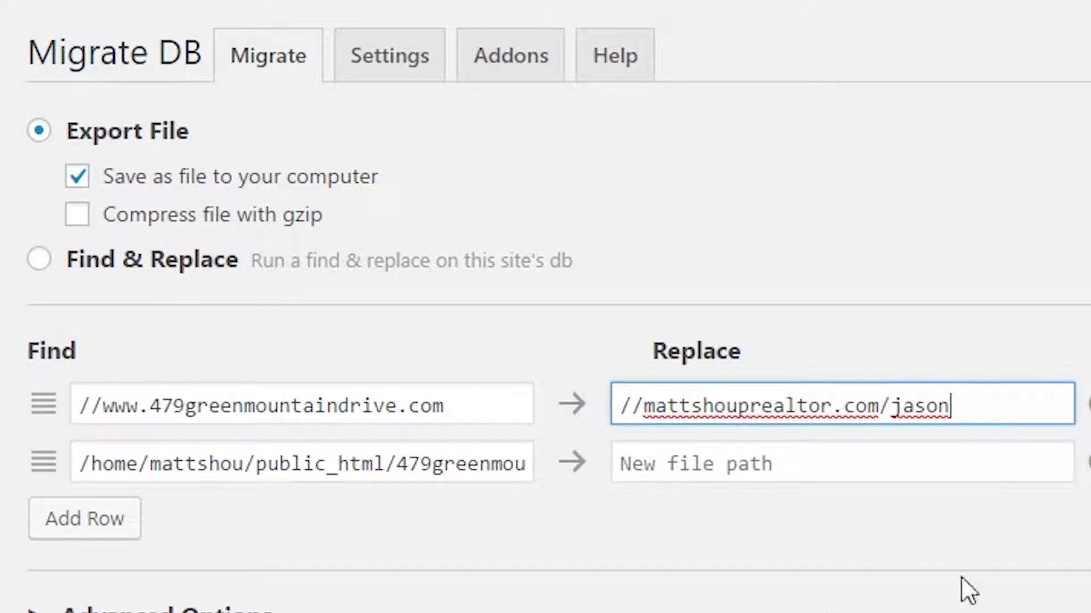
{"action": "left_click_drag", "start_coordinate": [958, 422], "coordinate": [643, 412]}
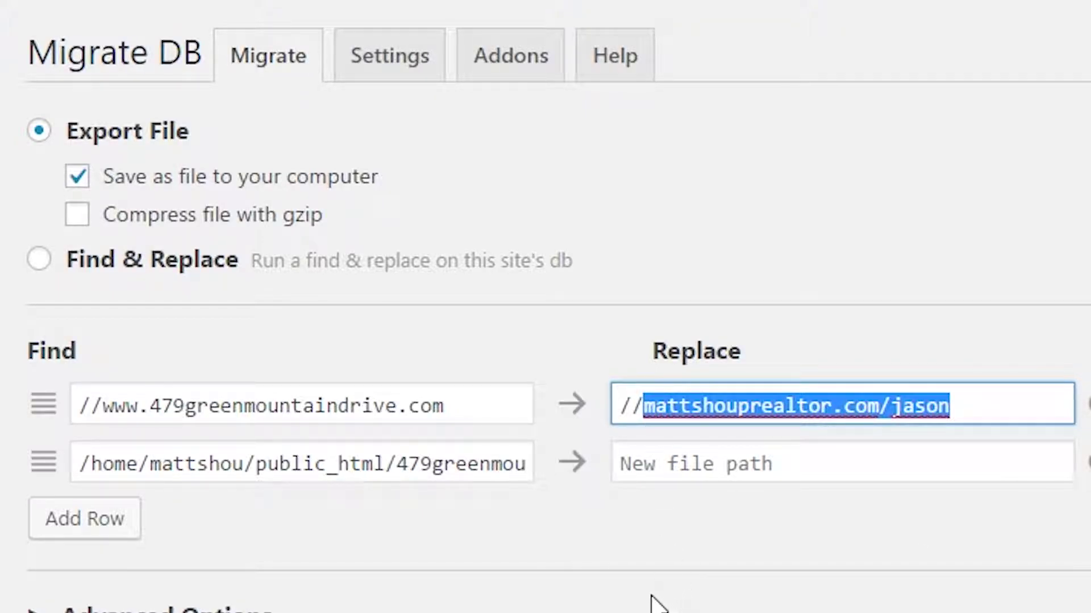
Build the replacement path /home/mattshou/public_html/mattshouprealtor.com/jason from the copied folder path
{"action": "left_click", "coordinate": [712, 454]}
{"action": "key", "text": "ctrl+v"}
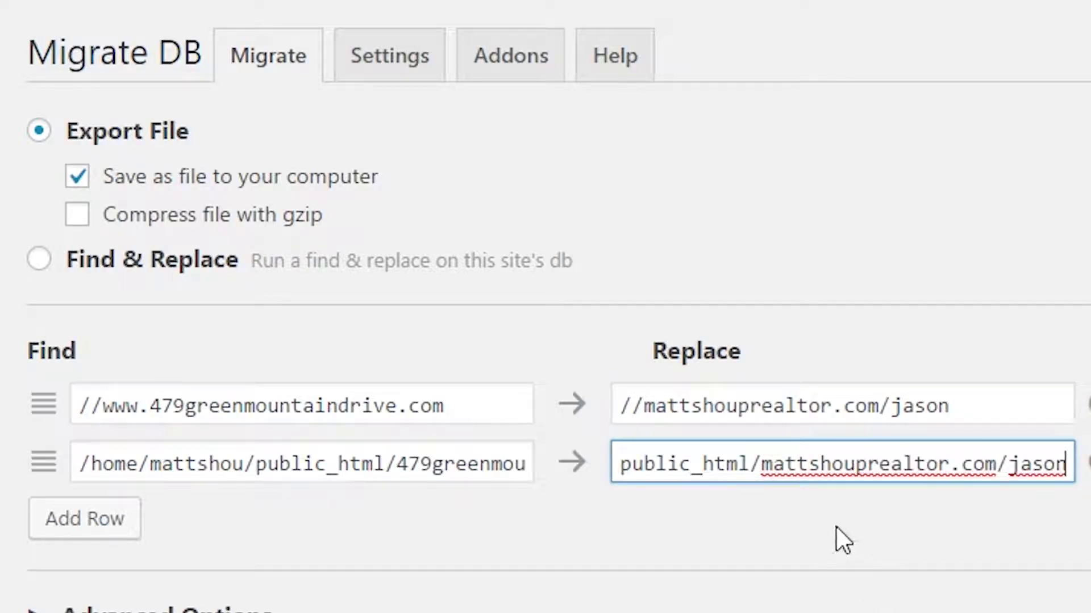
{"action": "left_click", "coordinate": [620, 463]}
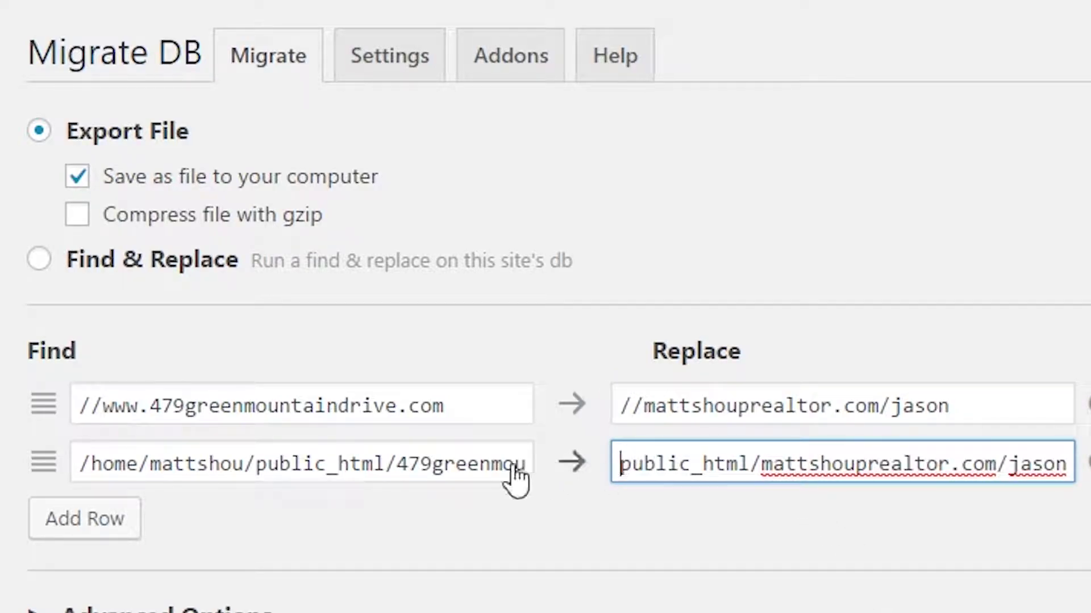
{"action": "left_click_drag", "start_coordinate": [246, 463], "coordinate": [80, 463]}
{"action": "key", "text": "ctrl+c"}
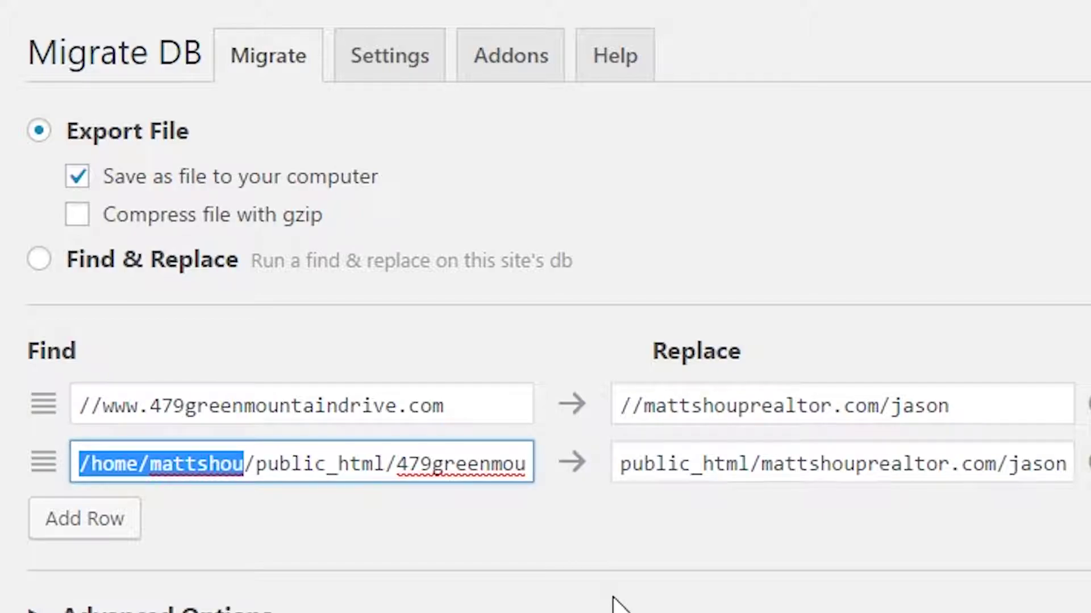
{"action": "left_click", "coordinate": [625, 465]}
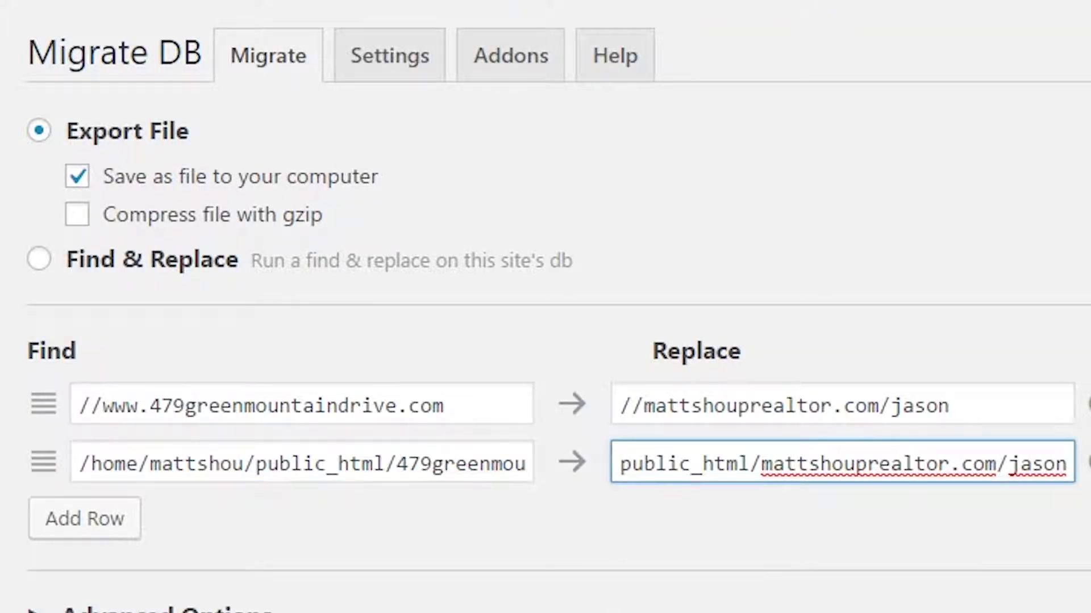
{"action": "key", "text": "ctrl+v"}
{"action": "type", "text": "/"}
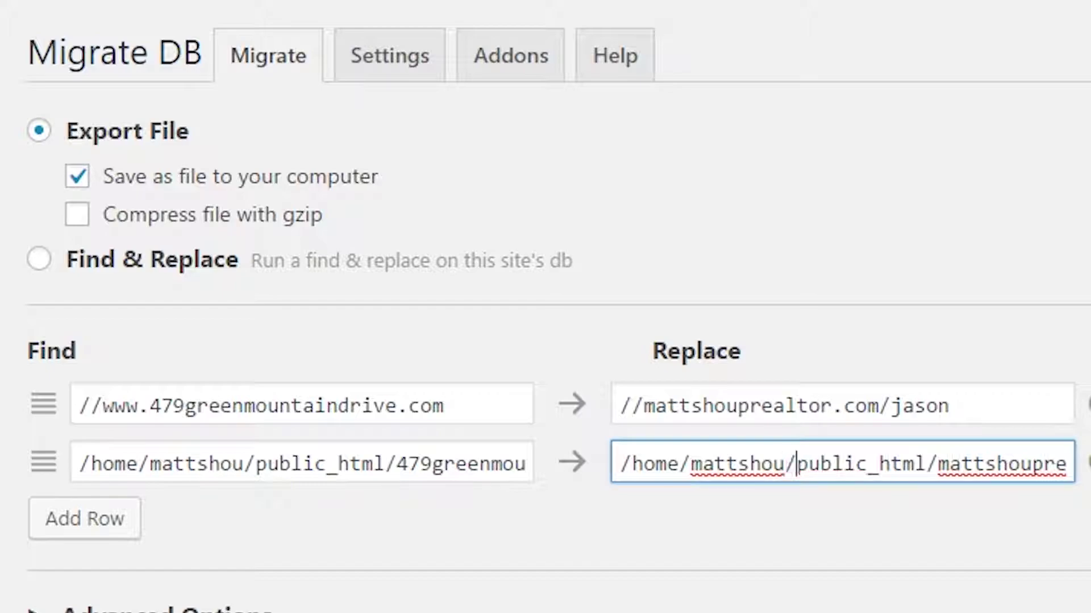
Check the new path's folders against the old path
{"action": "double_click", "coordinate": [762, 462]}
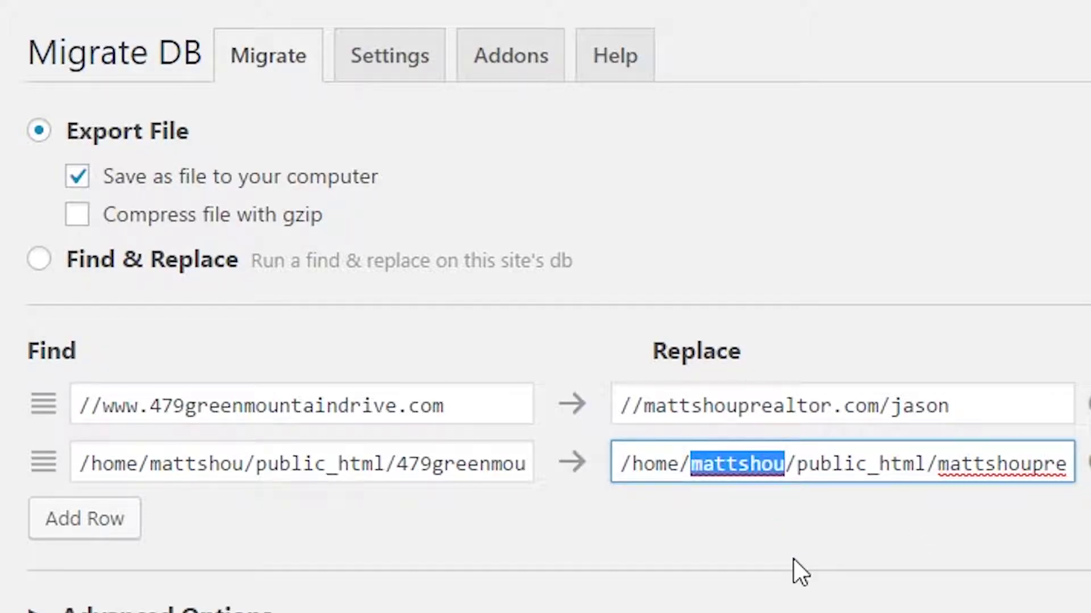
{"action": "double_click", "coordinate": [841, 463]}
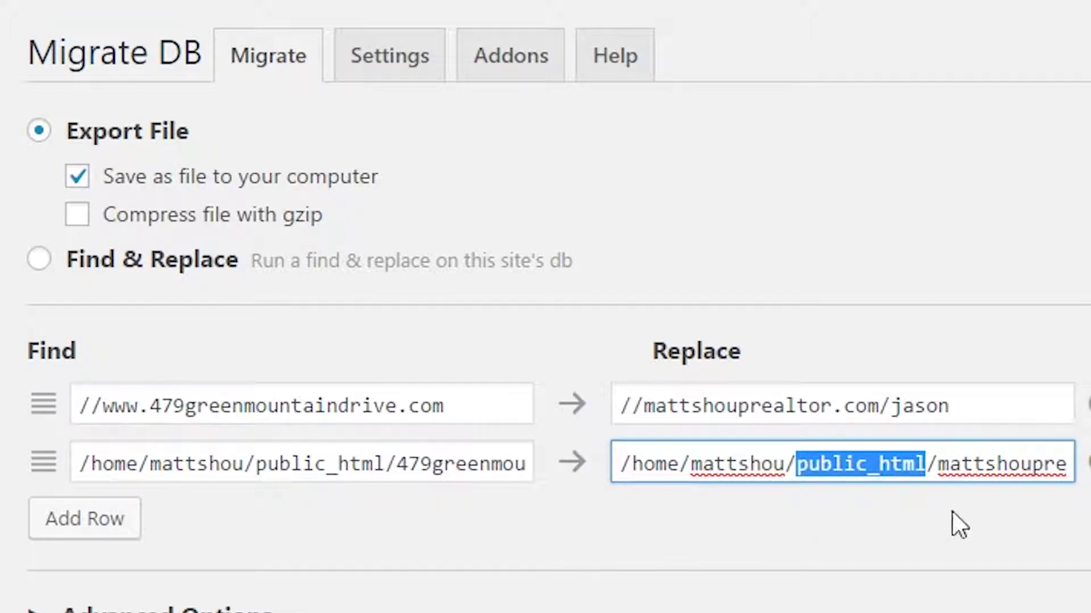
{"action": "left_click", "coordinate": [970, 463]}
{"action": "left_click_drag", "start_coordinate": [890, 462], "coordinate": [1017, 516]}
{"action": "left_click_drag", "start_coordinate": [446, 459], "coordinate": [719, 466]}
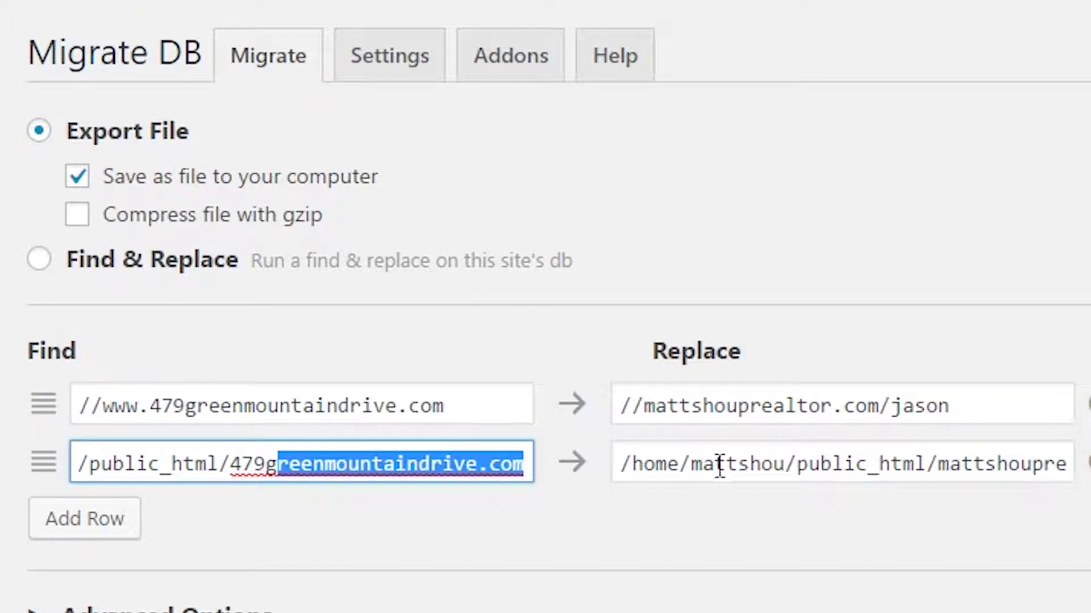
{"action": "left_click", "coordinate": [518, 465]}
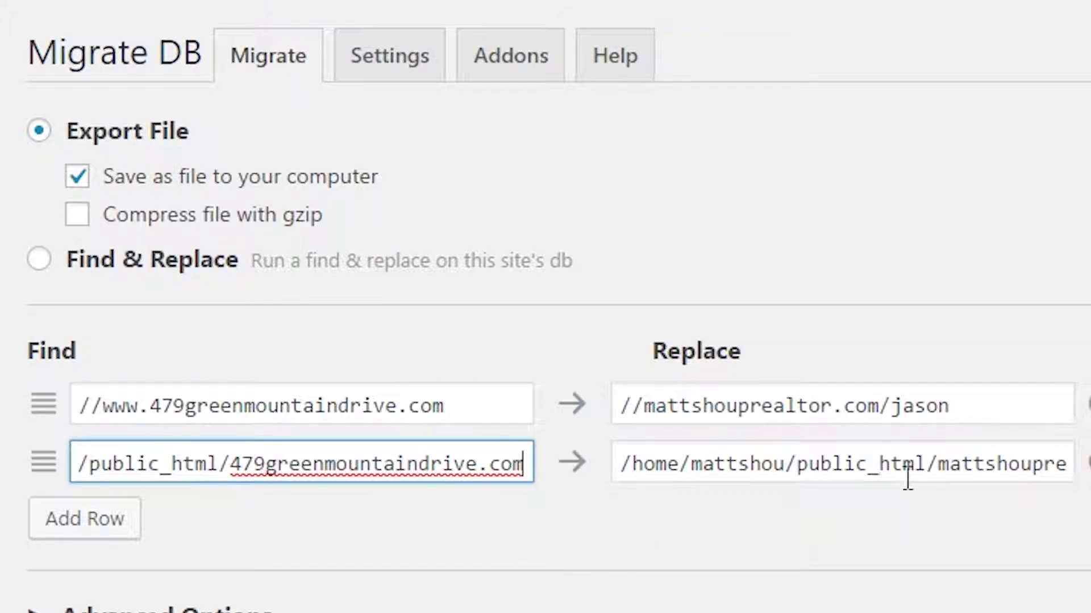
{"action": "left_click_drag", "start_coordinate": [859, 464], "coordinate": [1059, 471]}
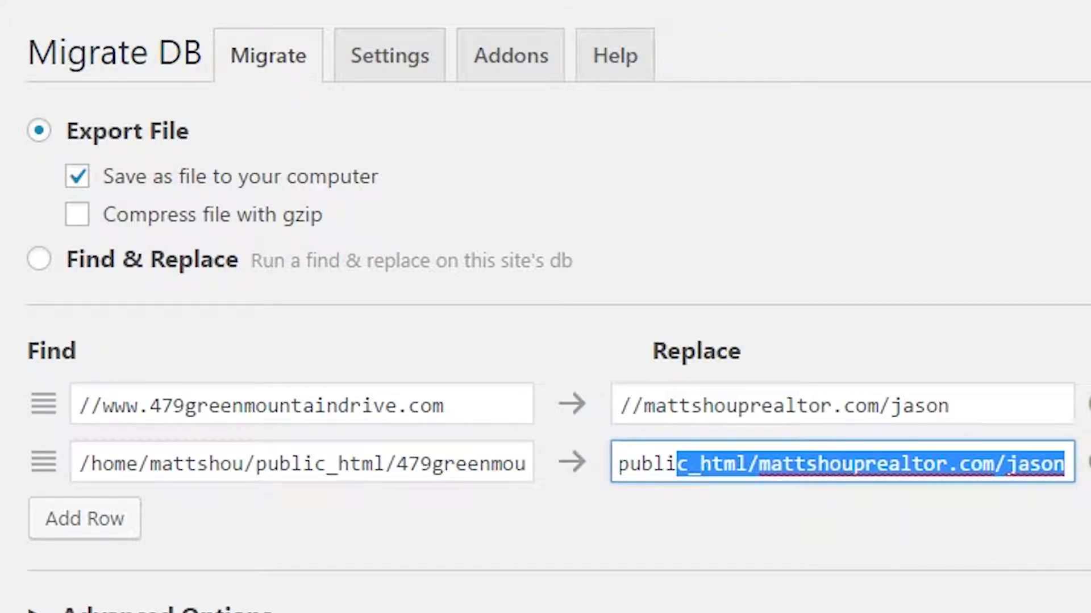
{"action": "left_click", "coordinate": [1054, 466]}
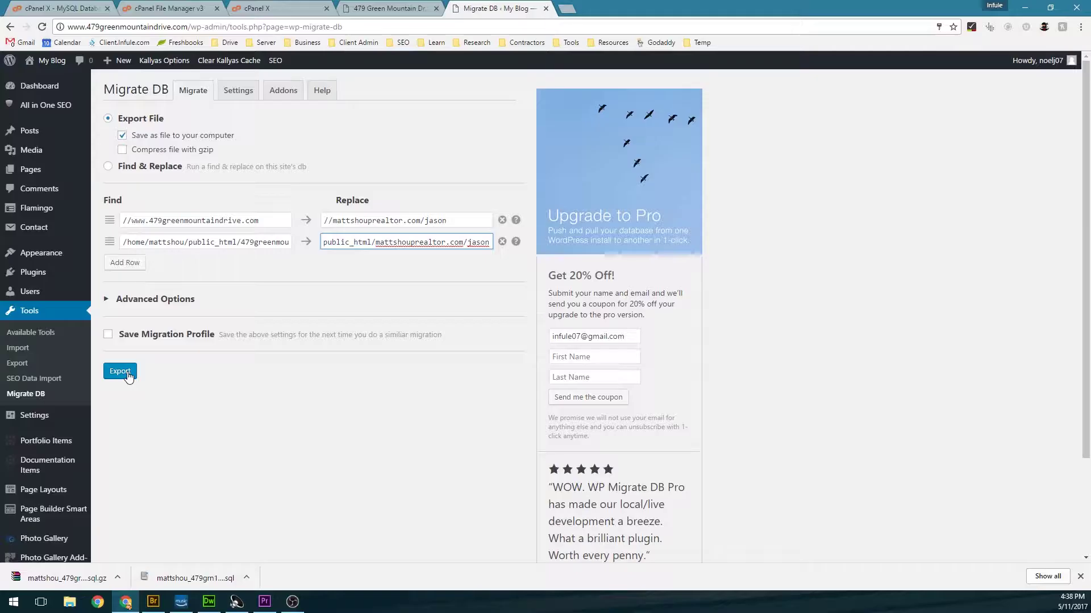
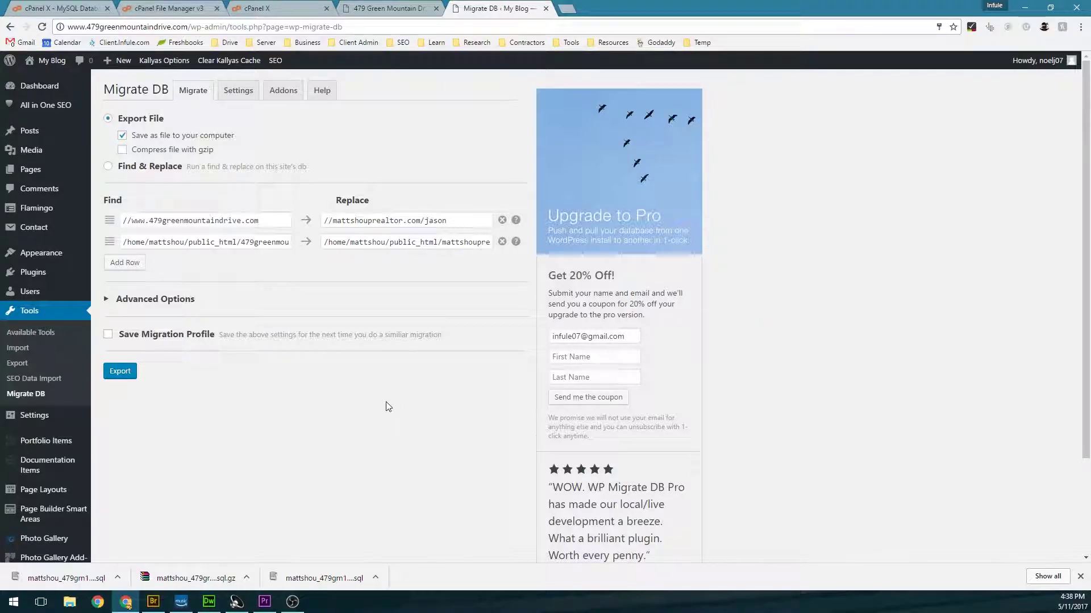
Return to cPanel Home, launch phpMyAdmin, and expand the account's database list
{"action": "left_click", "coordinate": [53, 7]}
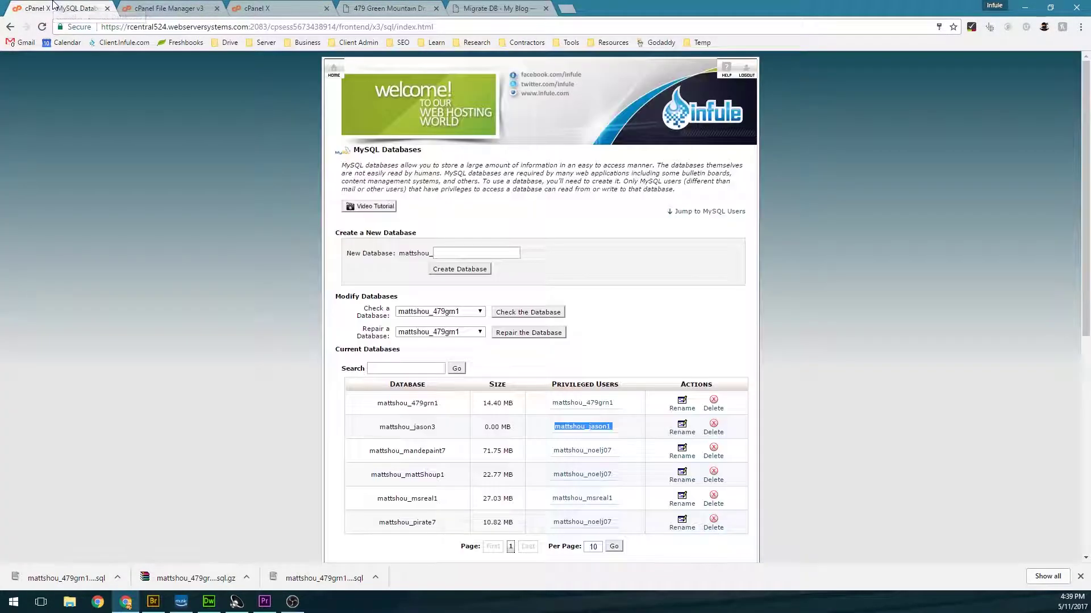
{"action": "left_click", "coordinate": [333, 69]}
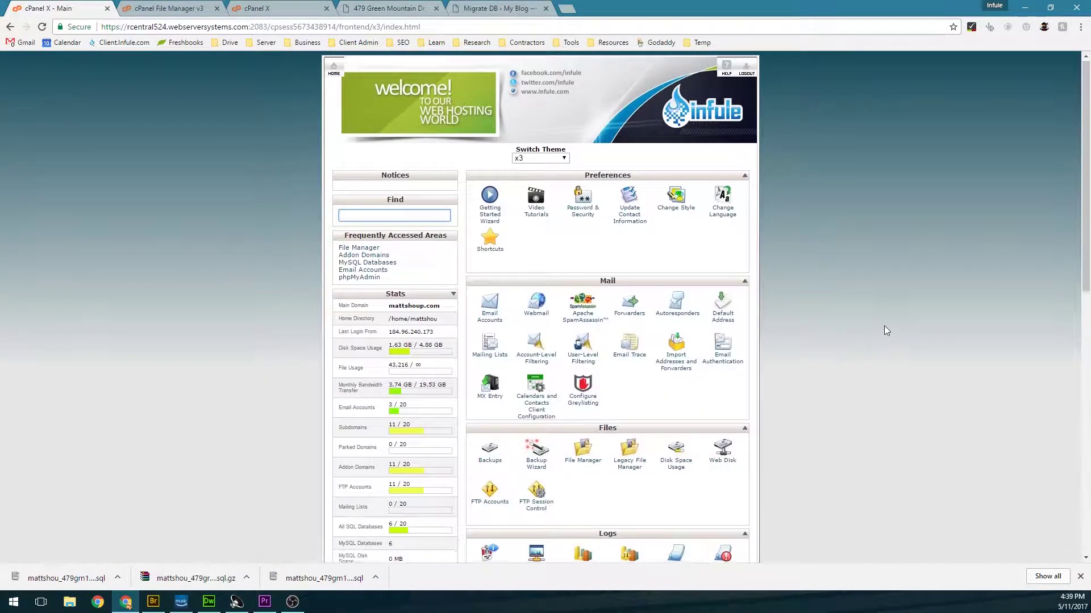
{"action": "scroll", "coordinate": [887, 330], "scroll_direction": "down", "scroll_amount": 9}
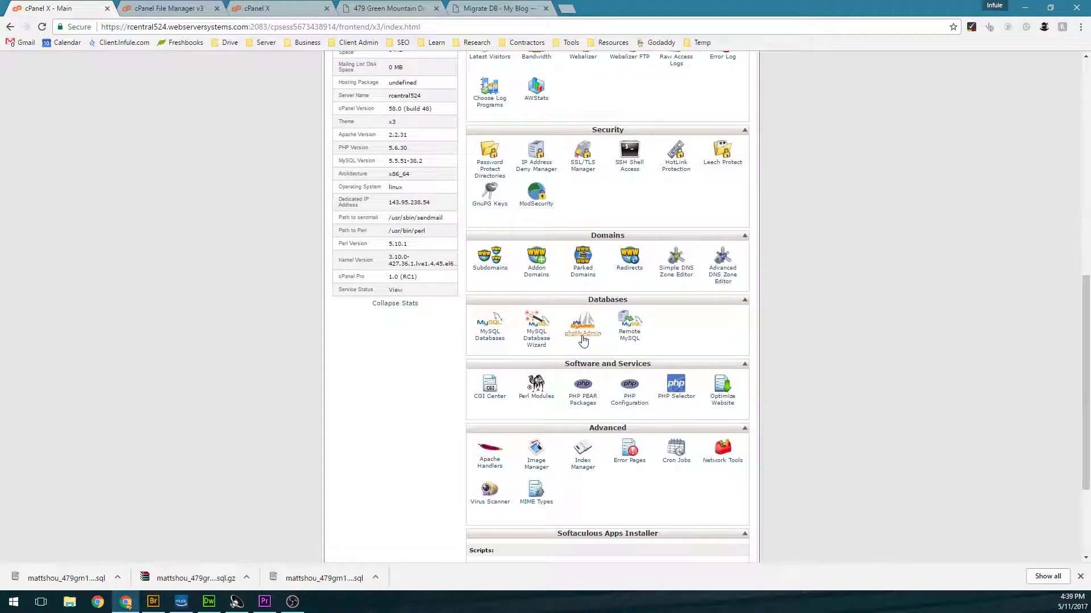
{"action": "left_click", "coordinate": [583, 336]}
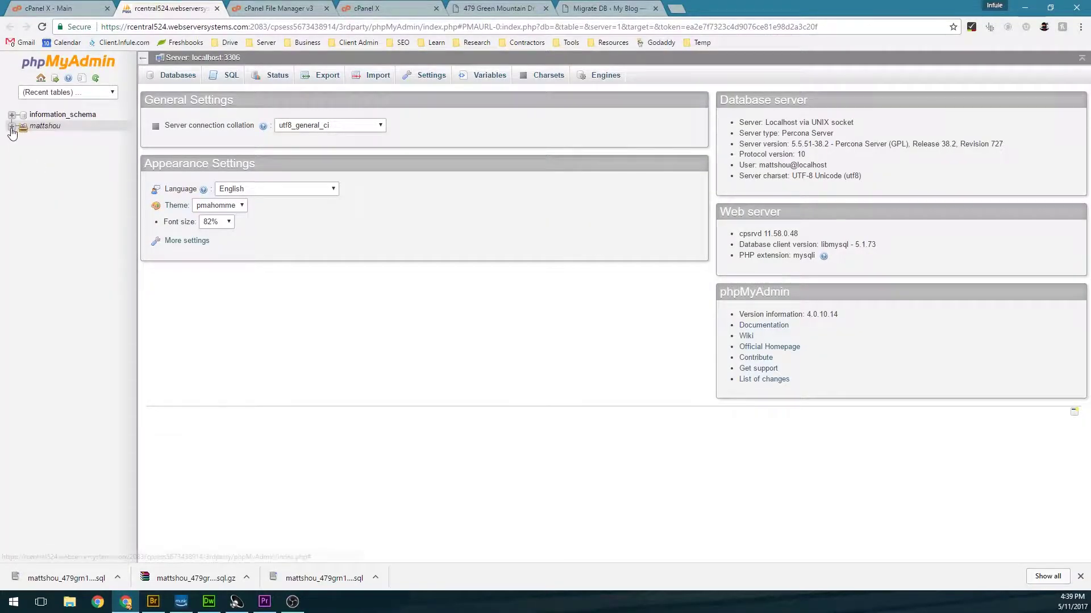
{"action": "left_click", "coordinate": [12, 128]}
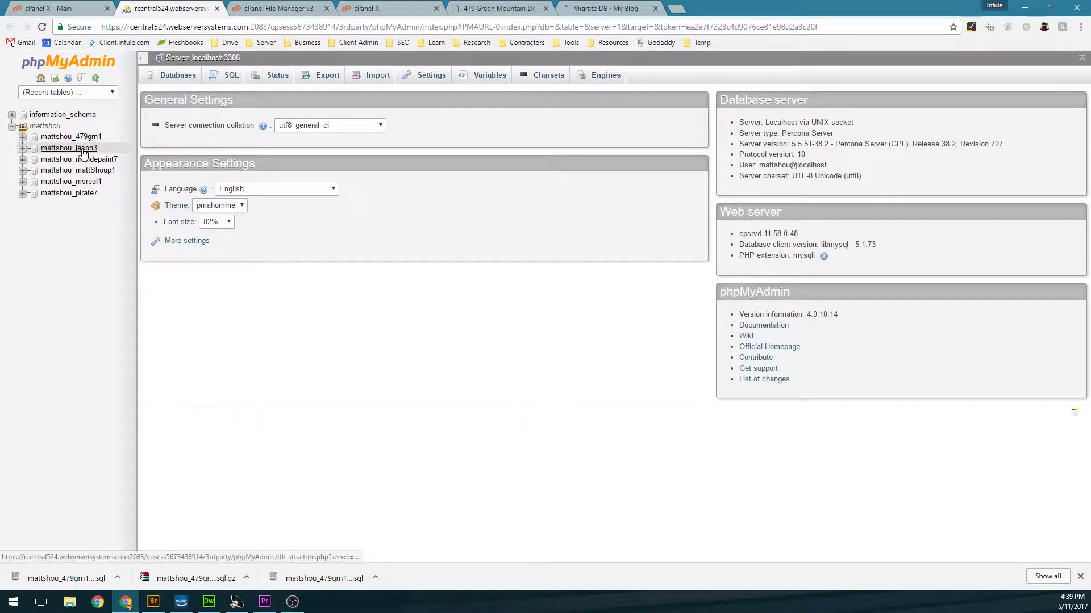
Open the empty mattshou_jason3 database and check that its name ends in jason3
{"action": "left_click", "coordinate": [84, 149]}
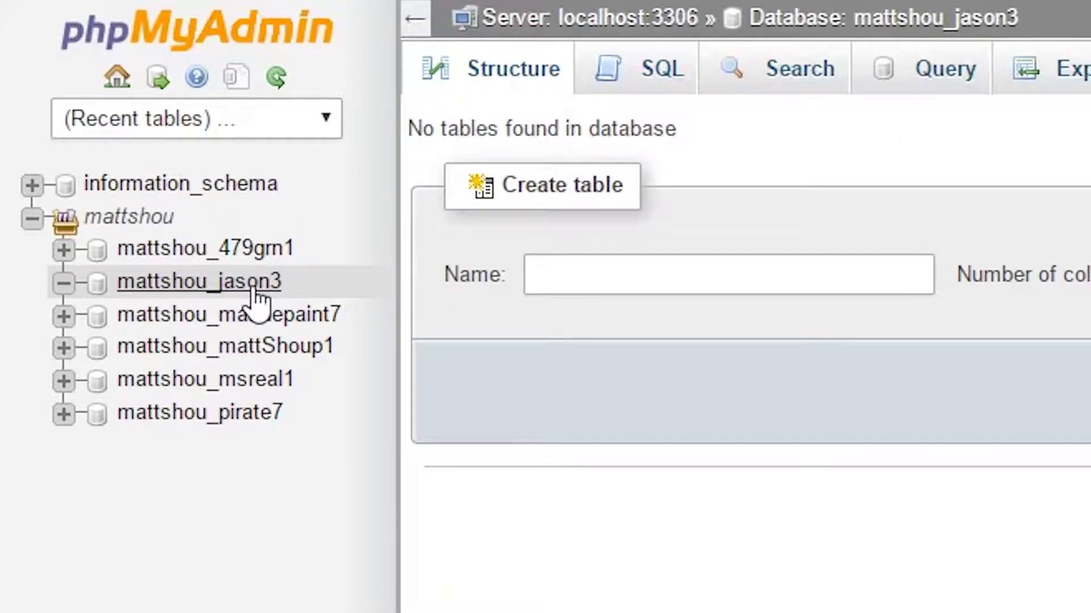
{"action": "left_click_drag", "start_coordinate": [1024, 18], "coordinate": [852, 25]}
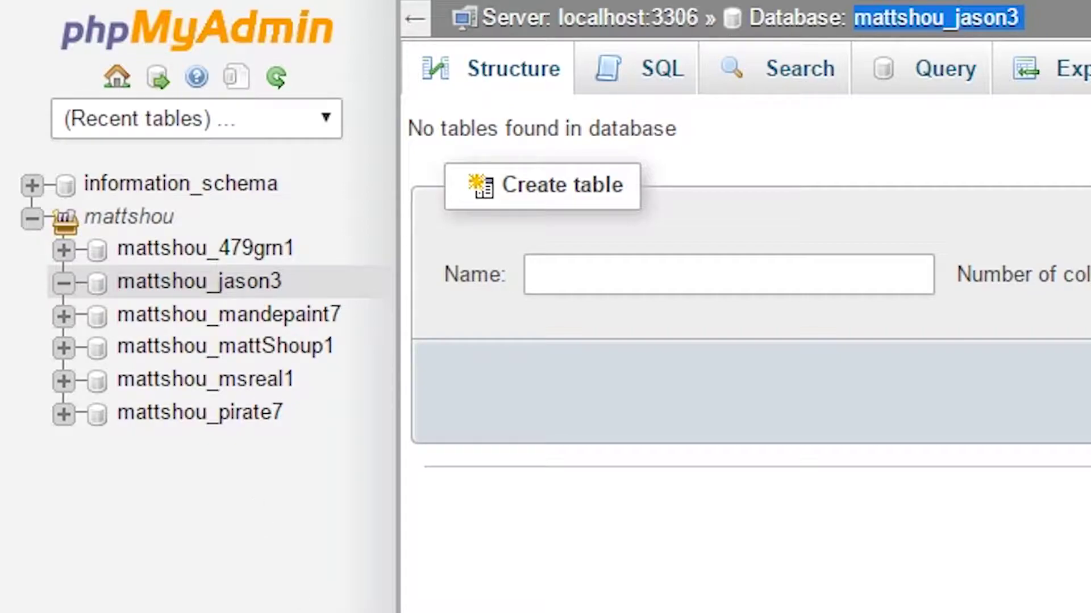
{"action": "left_click", "coordinate": [267, 281]}
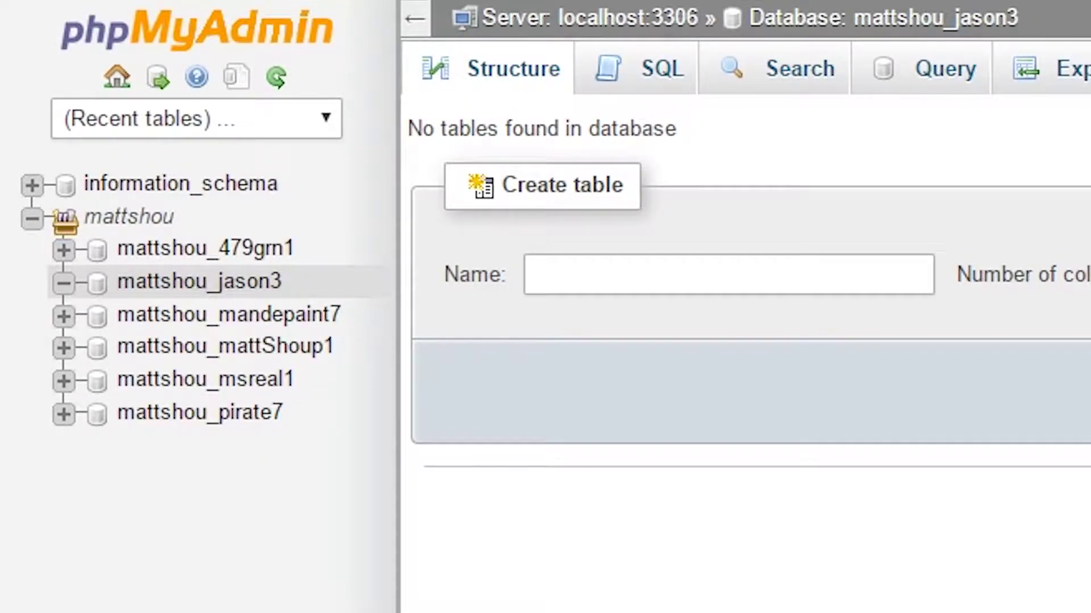
{"action": "left_click_drag", "start_coordinate": [1026, 18], "coordinate": [957, 23]}
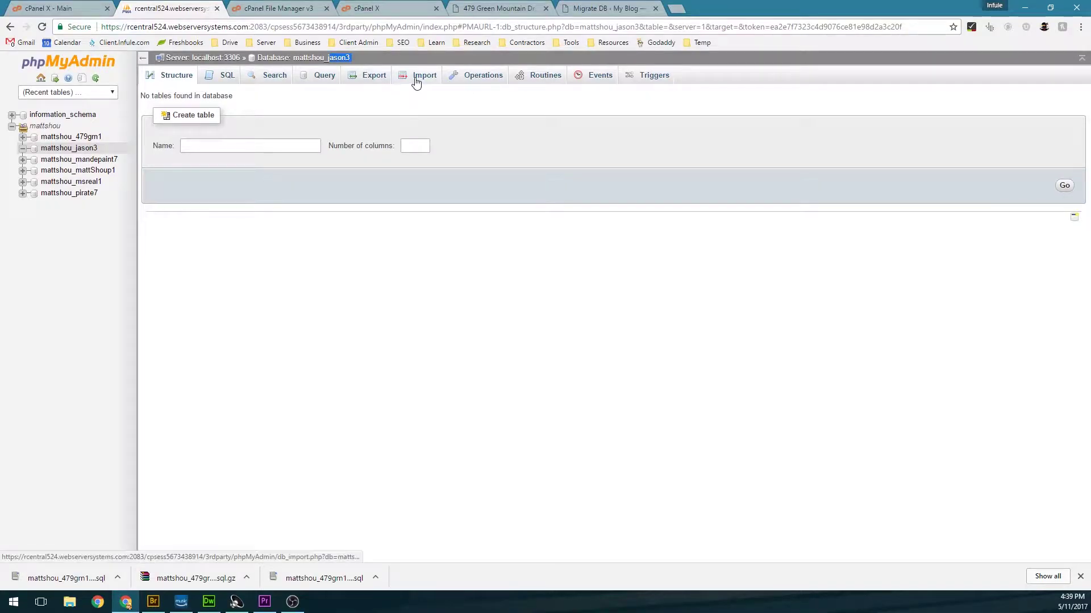
{"action": "left_click", "coordinate": [416, 82]}
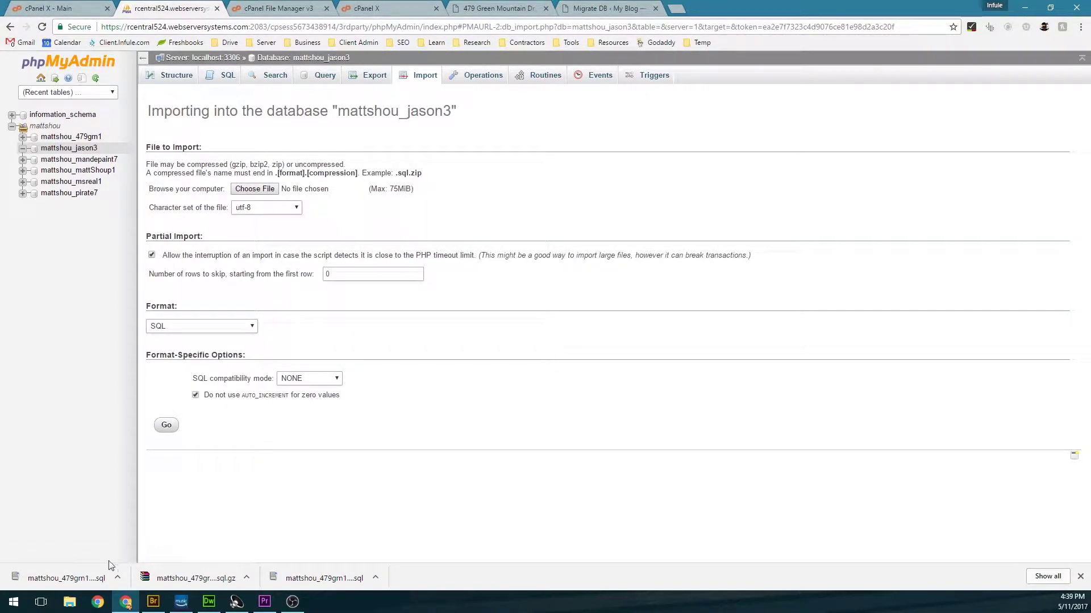
Import the exported WordPress .sql file into mattshou_jason3, creating its wpgh_ tables
{"action": "left_click_drag", "start_coordinate": [80, 576], "coordinate": [252, 193]}
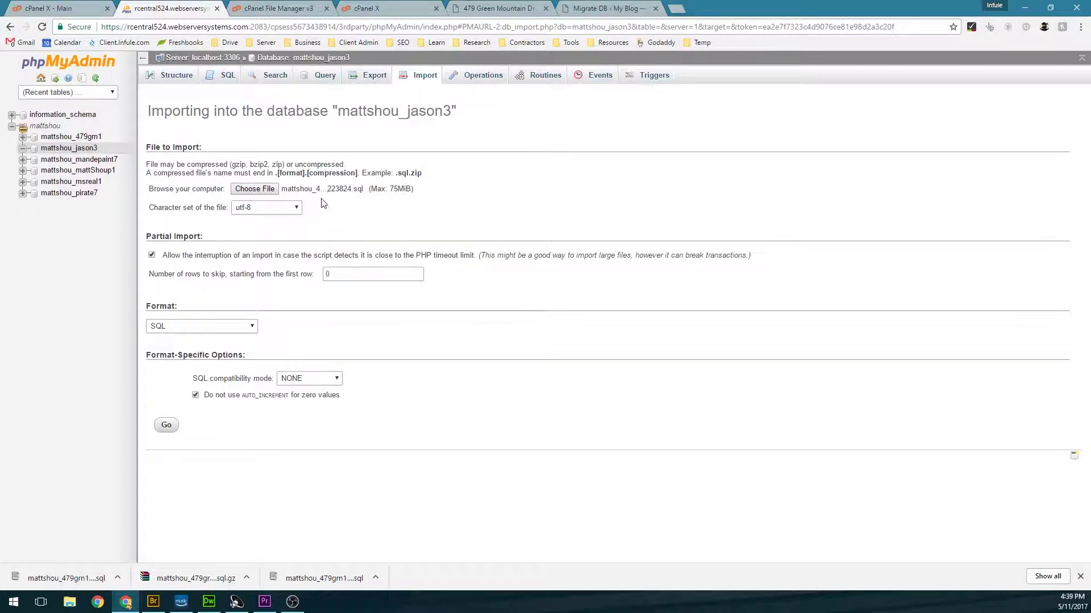
{"action": "left_click", "coordinate": [167, 426]}
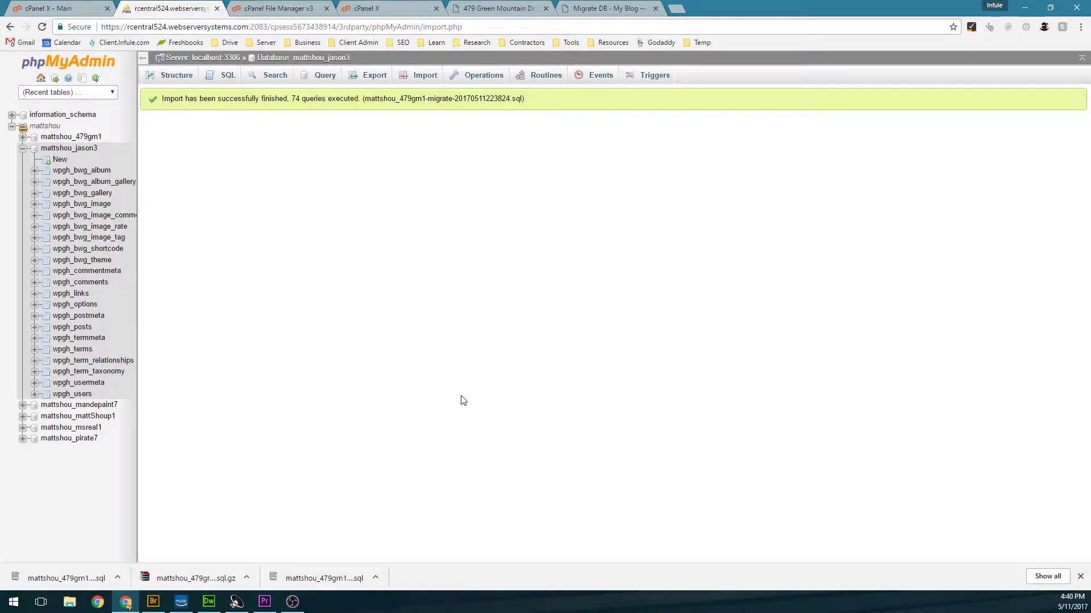
{"action": "left_click", "coordinate": [47, 6]}
{"action": "left_click", "coordinate": [250, 6]}
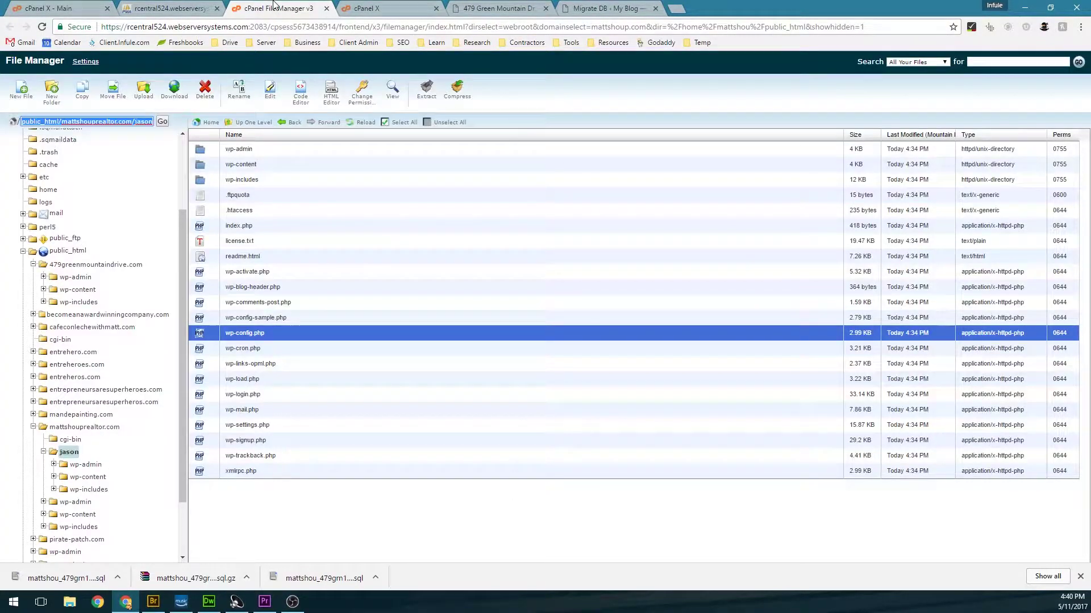
{"action": "left_click_drag", "start_coordinate": [129, 433], "coordinate": [52, 434]}
{"action": "key", "text": "ctrl+c"}
{"action": "key", "text": "ctrl+t"}
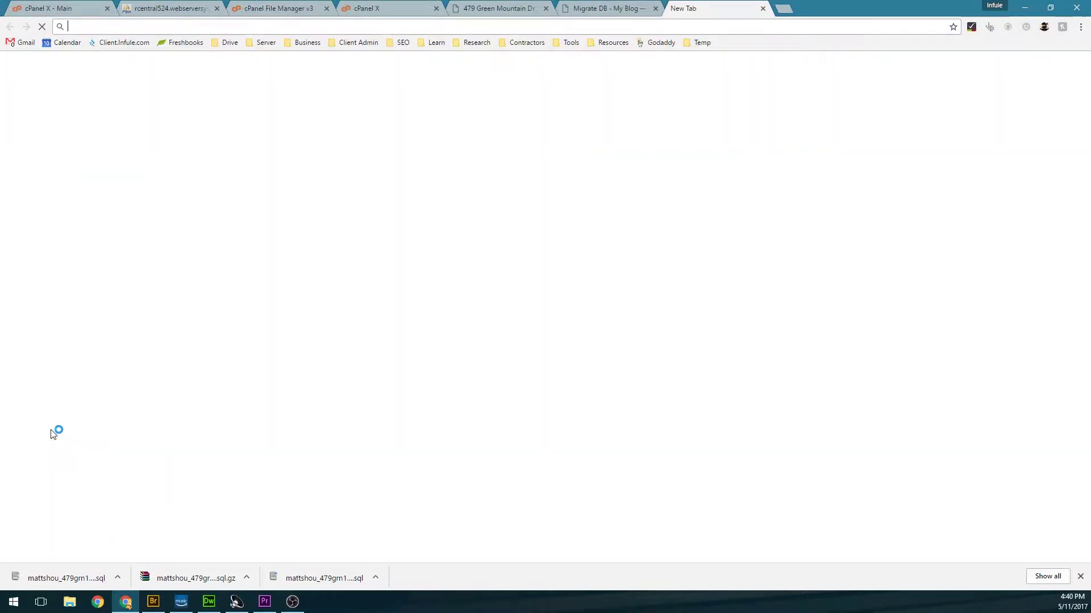
{"action": "key", "text": "ctrl+v"}
{"action": "type", "text": "/jason"}
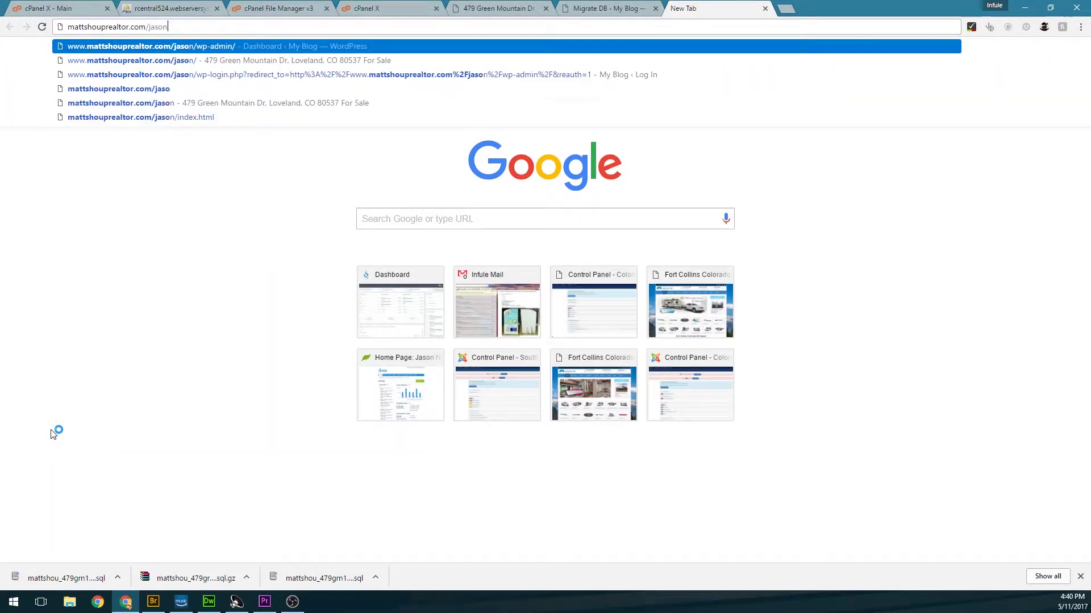
{"action": "key", "text": "Return"}
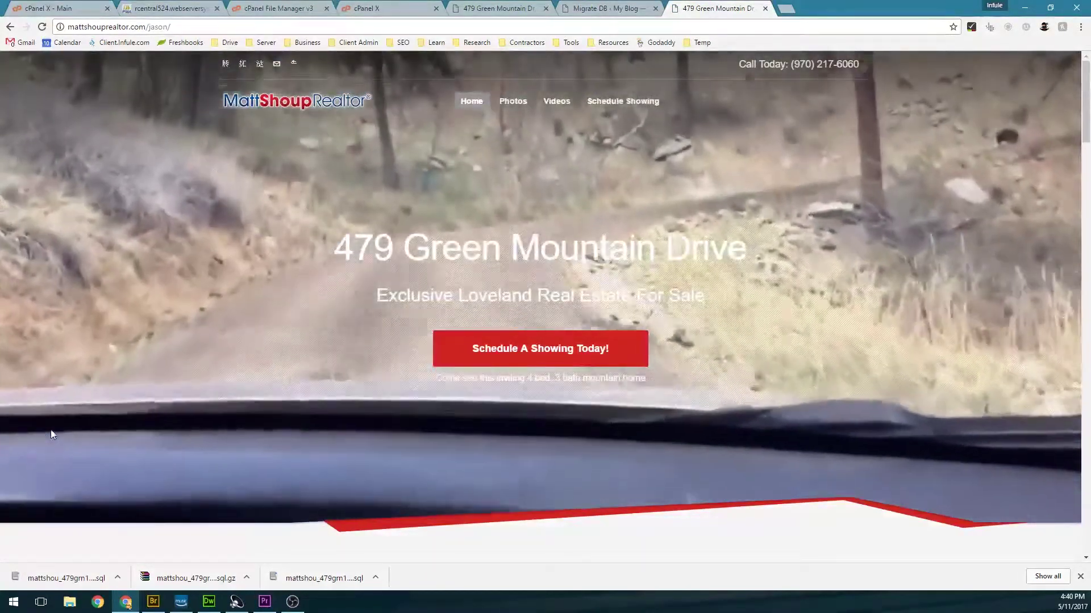
{"action": "scroll", "coordinate": [334, 264], "scroll_direction": "down", "scroll_amount": 1}
{"action": "scroll", "coordinate": [335, 264], "scroll_direction": "down", "scroll_amount": 2}
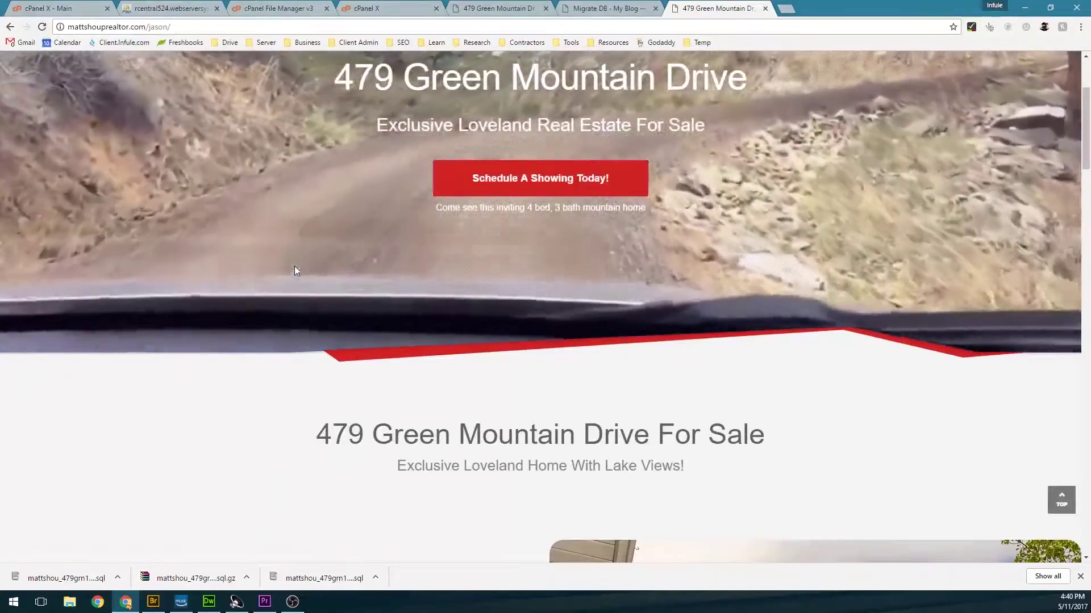
{"action": "scroll", "coordinate": [292, 271], "scroll_direction": "down", "scroll_amount": 5}
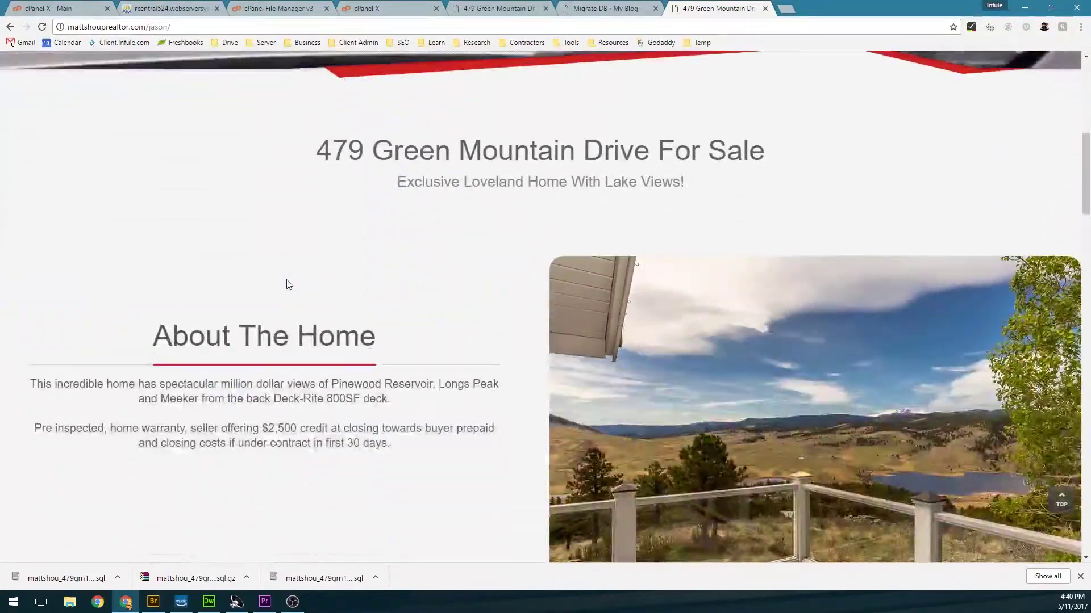